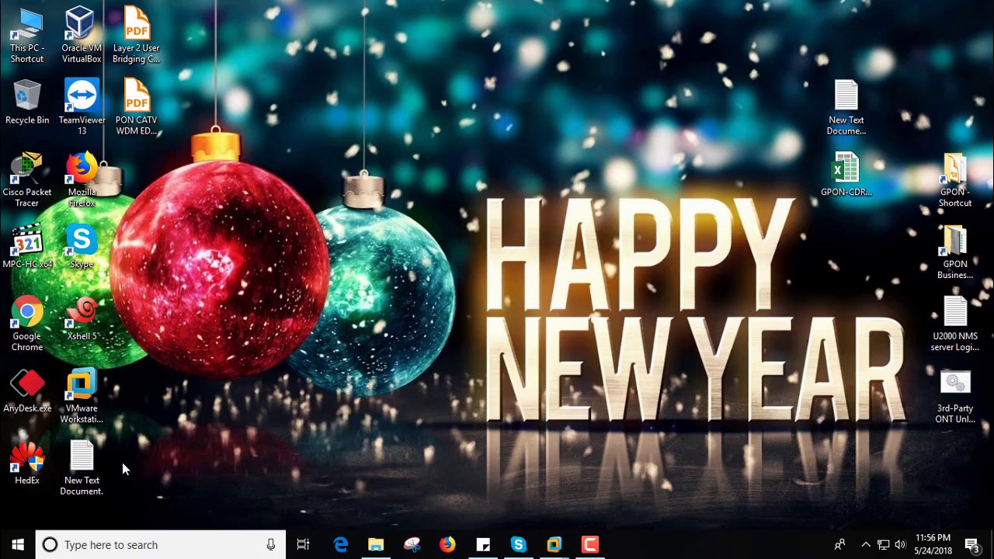
- Open Internet Explorer
left_click(17, 545)
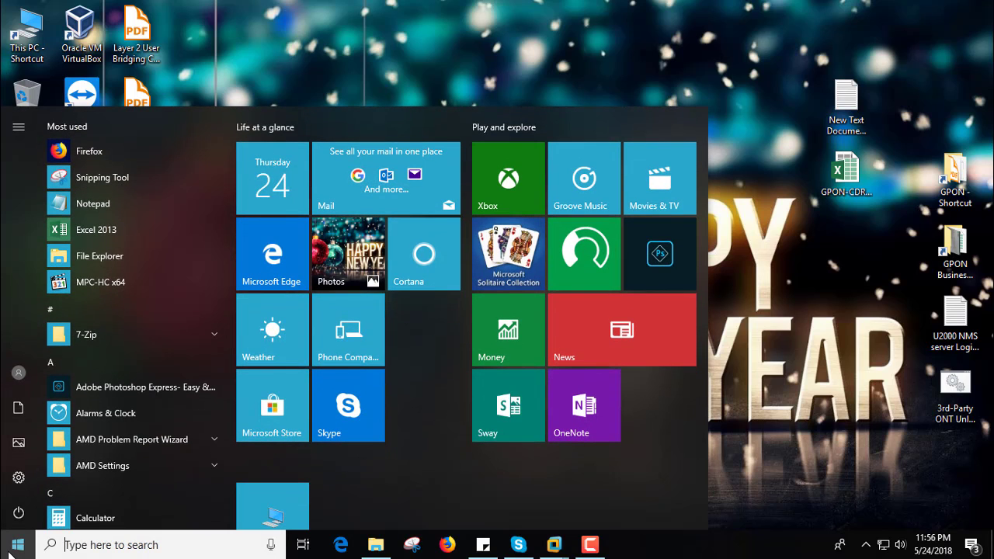
type("Inter")
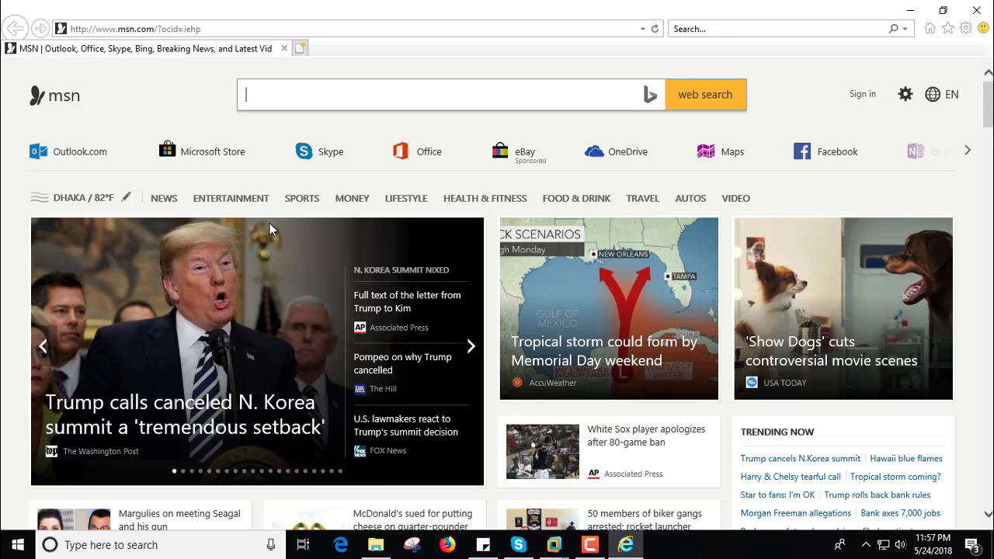
- Ping 192.168.0.201 from Command Prompt to test the connection to the server, and minimize the console window
left_click(18, 544)
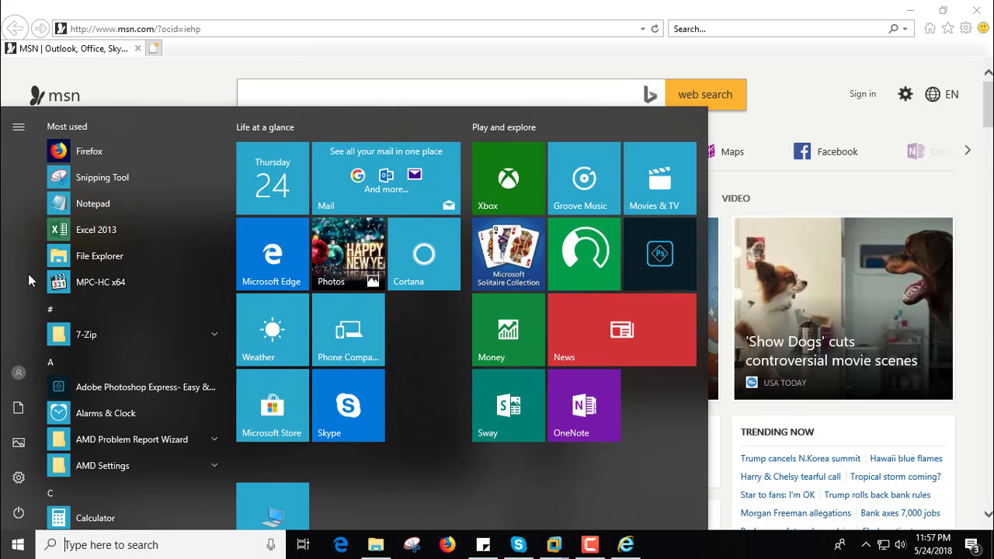
type("cmd")
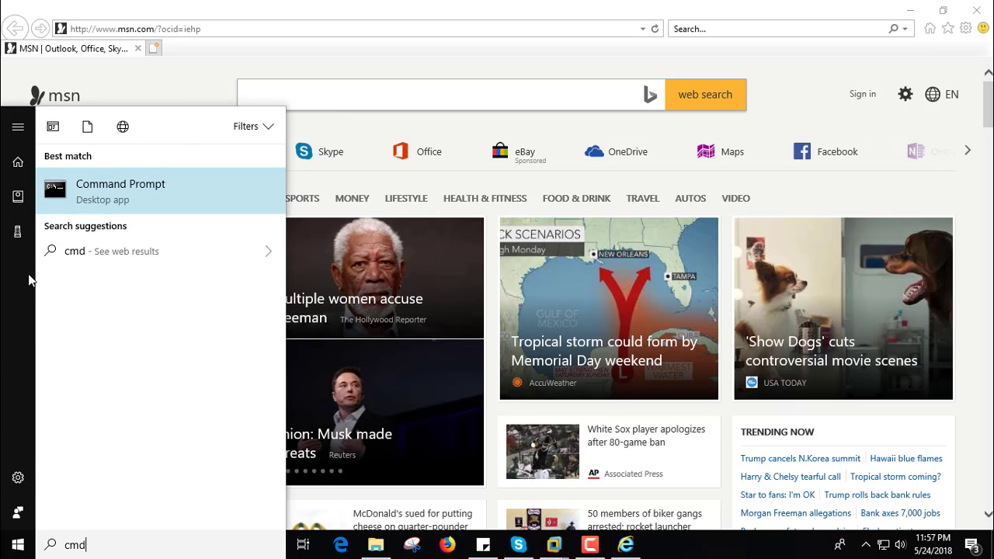
left_click(135, 191)
left_click(493, 268)
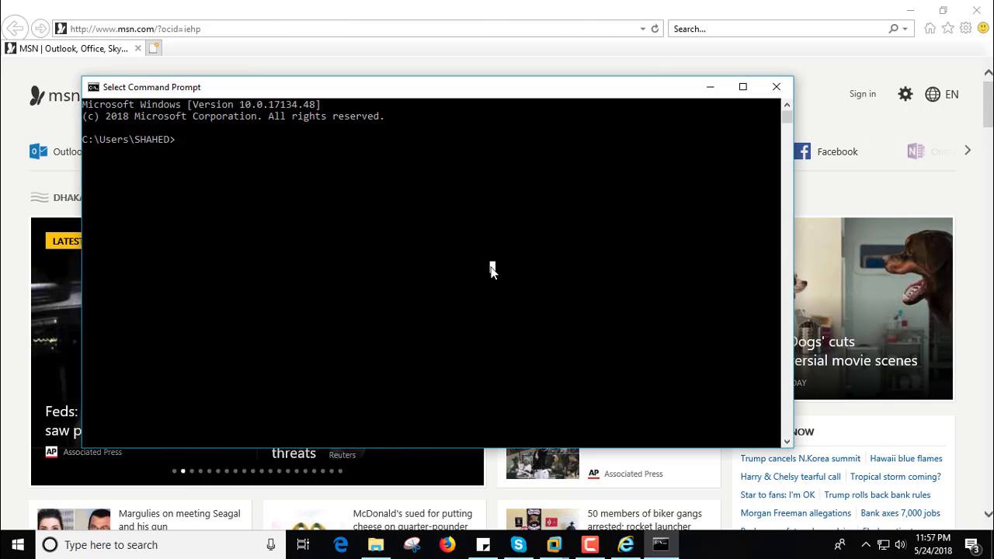
type("ping 192.168.")
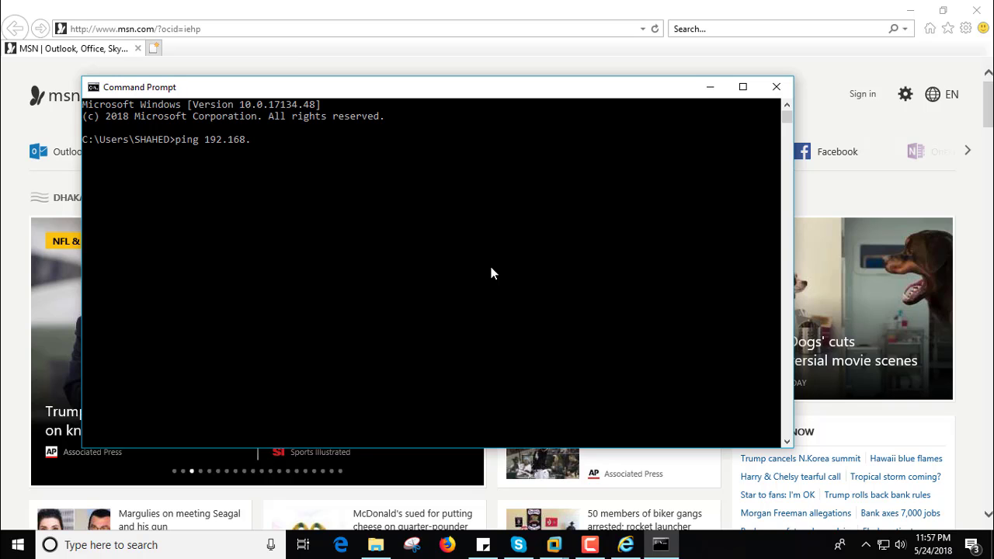
type("0.201")
key("Return")
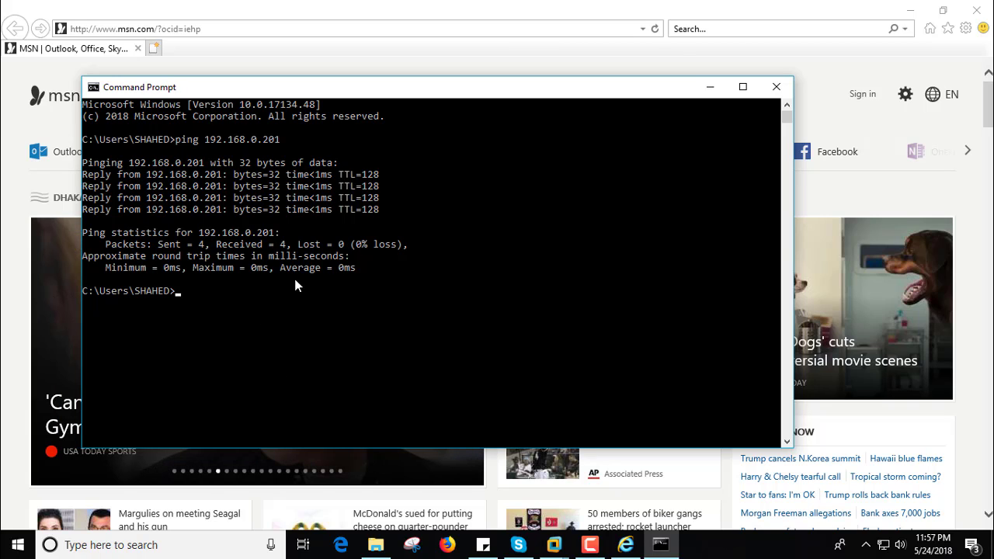
left_click(710, 86)
left_click(240, 30)
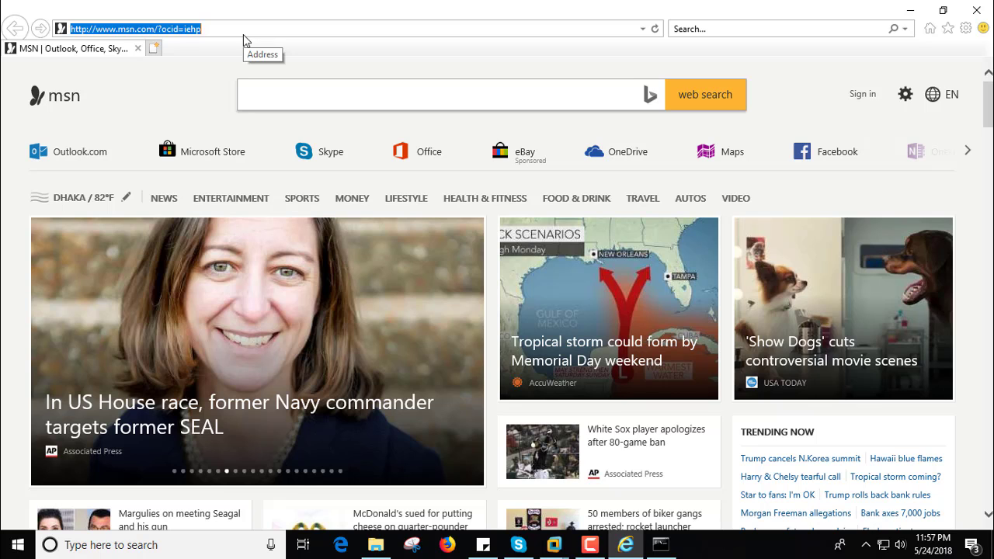
type("htt")
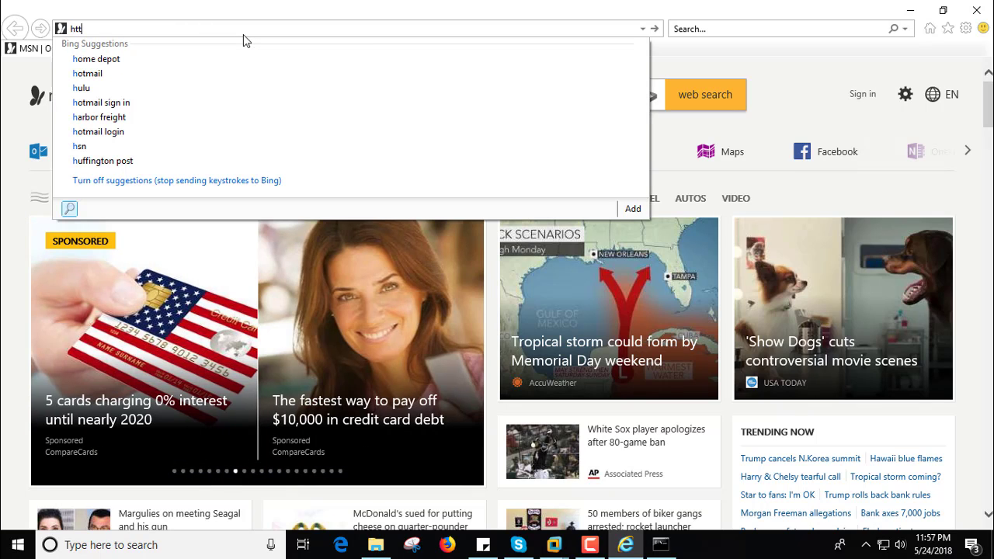
type("ps://")
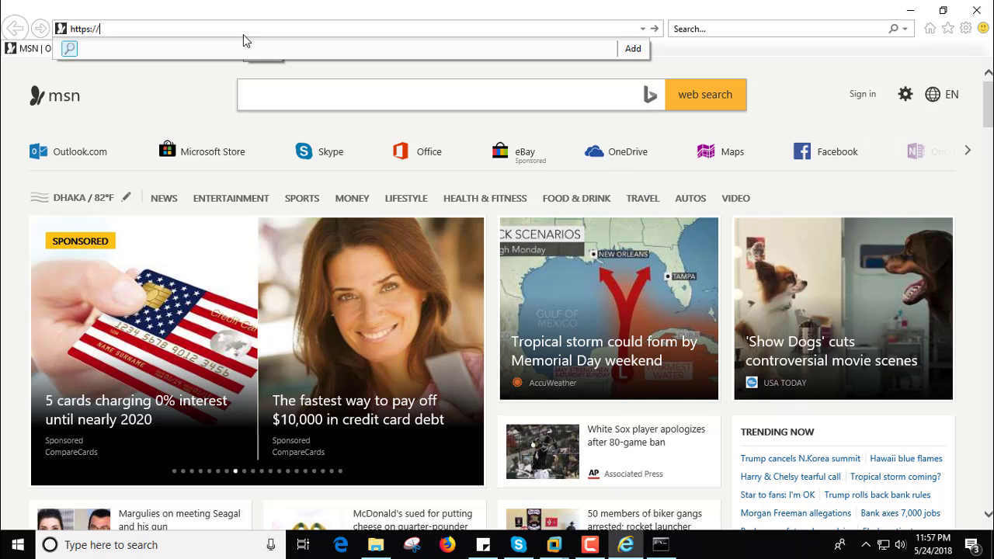
type("192.168.")
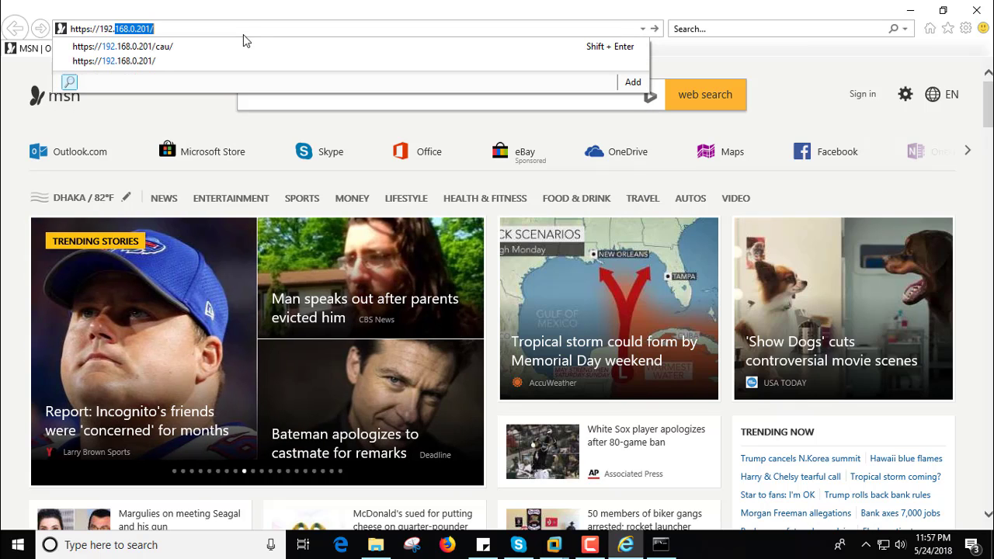
type("0.201/")
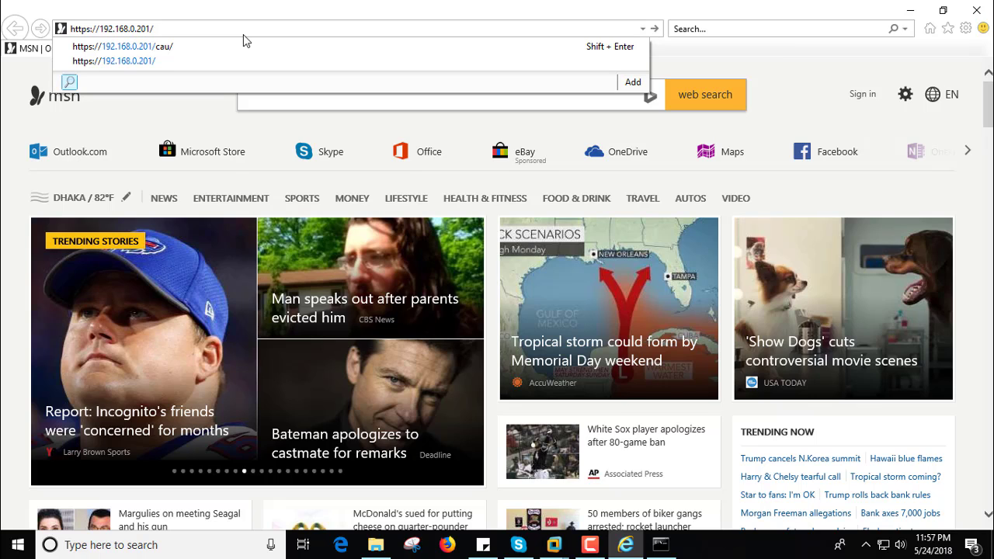
type("cau")
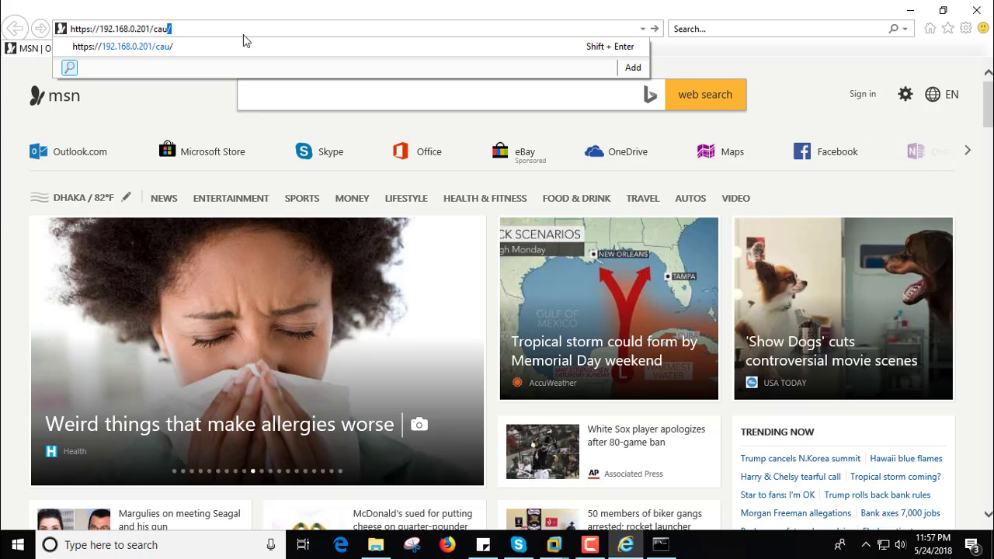
key("Return")
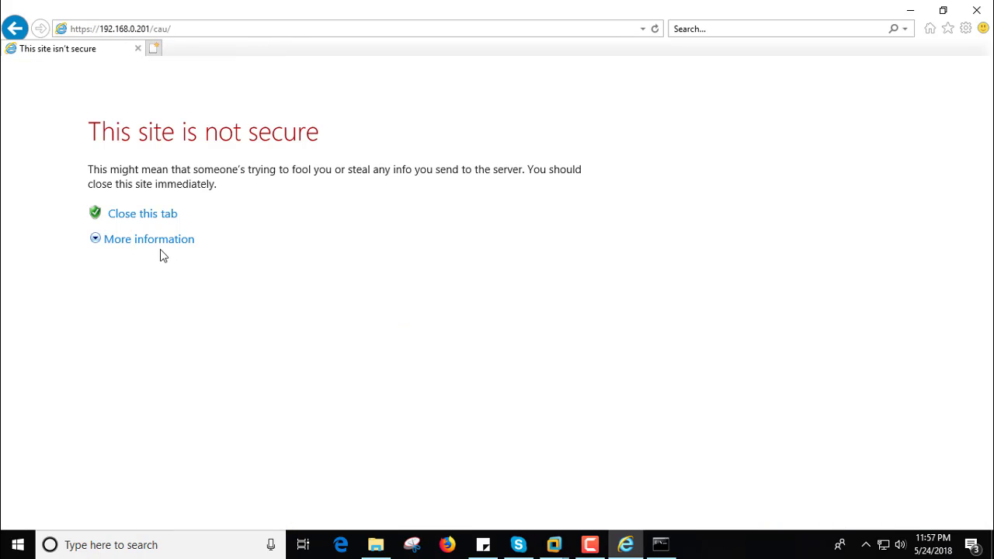
left_click(126, 247)
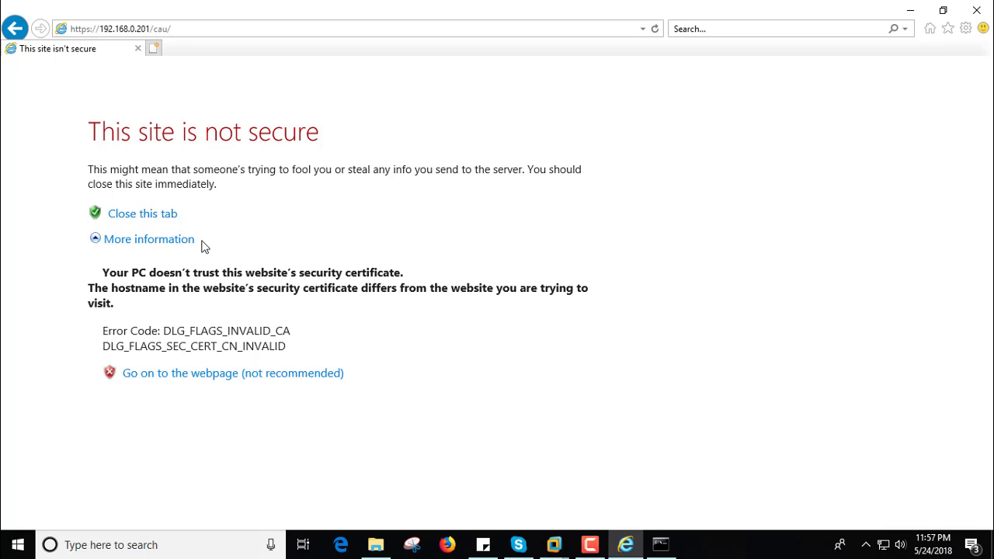
left_click(205, 377)
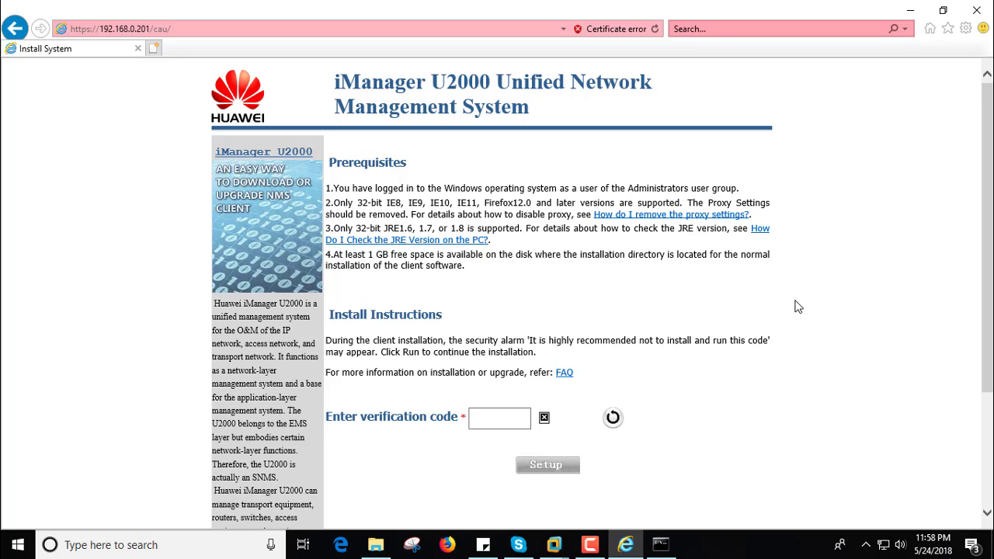
- Enter the displayed verification code in the verification code field of the client install page
mouse_move(989, 215)
left_mouse_down()
mouse_move(991, 360)
mouse_move(990, 230)
left_mouse_up()
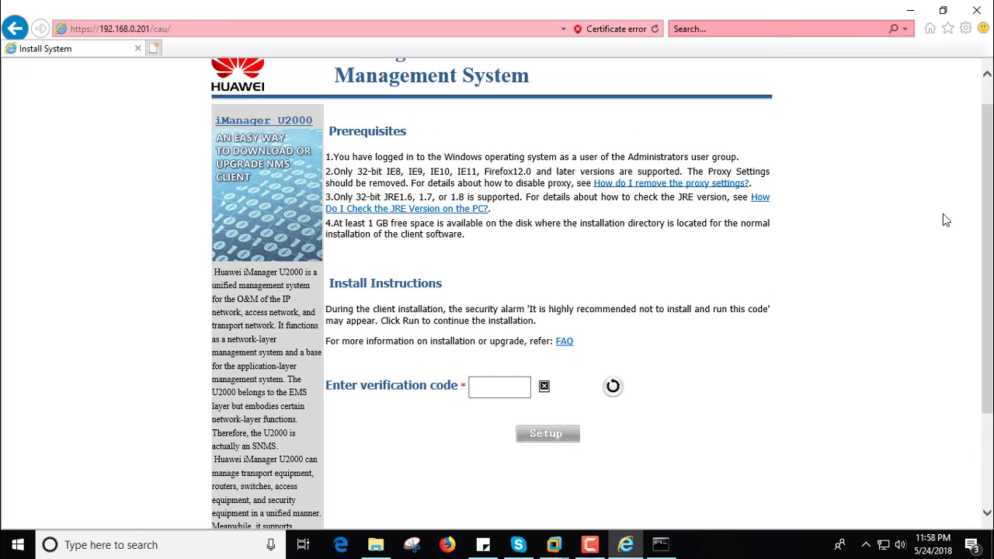
scroll(943, 215, "down", 2)
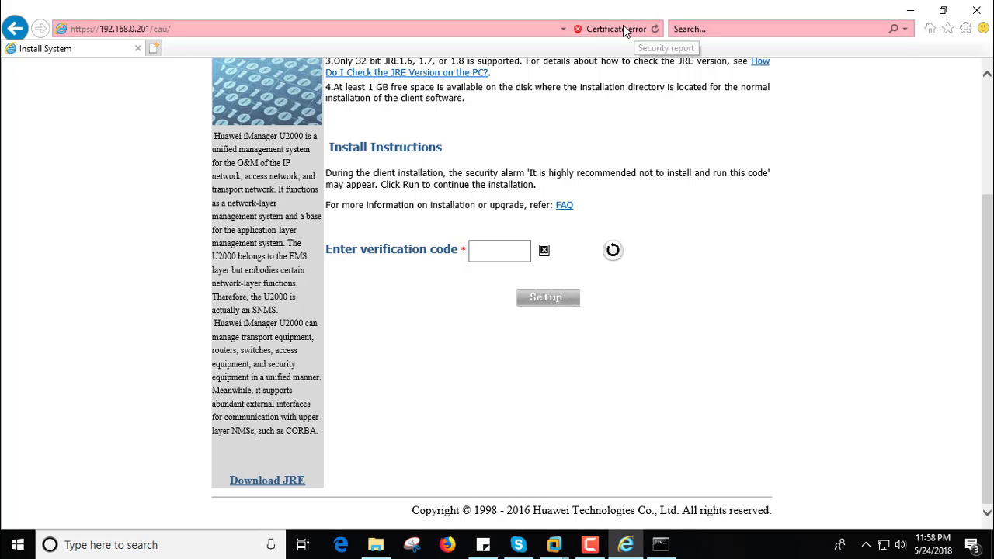
left_click(516, 252)
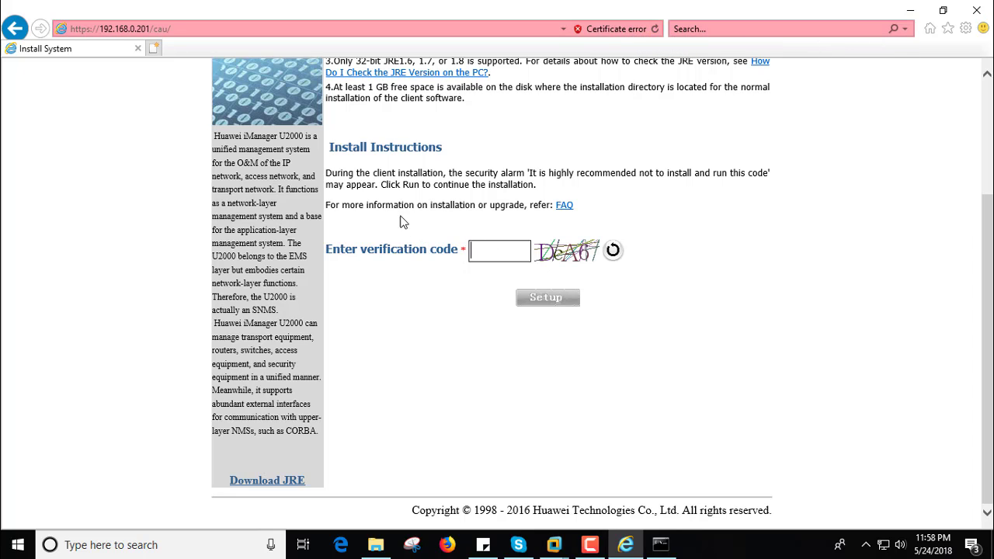
scroll(402, 223, "up", 2)
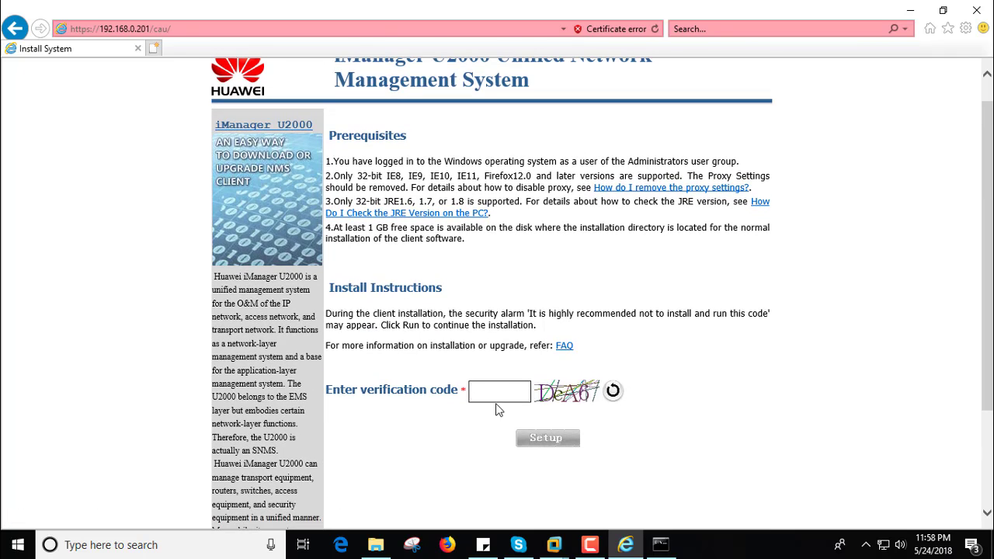
type("DcAc")
key("BackSpace")
type("6")
- Download the JRE from the install page, dismiss the IDM error dialog, and run jre-7u79-windows-i586.exe
scroll(669, 319, "down", 3)
scroll(668, 329, "up", 3)
scroll(536, 412, "down", 3)
left_click(270, 490)
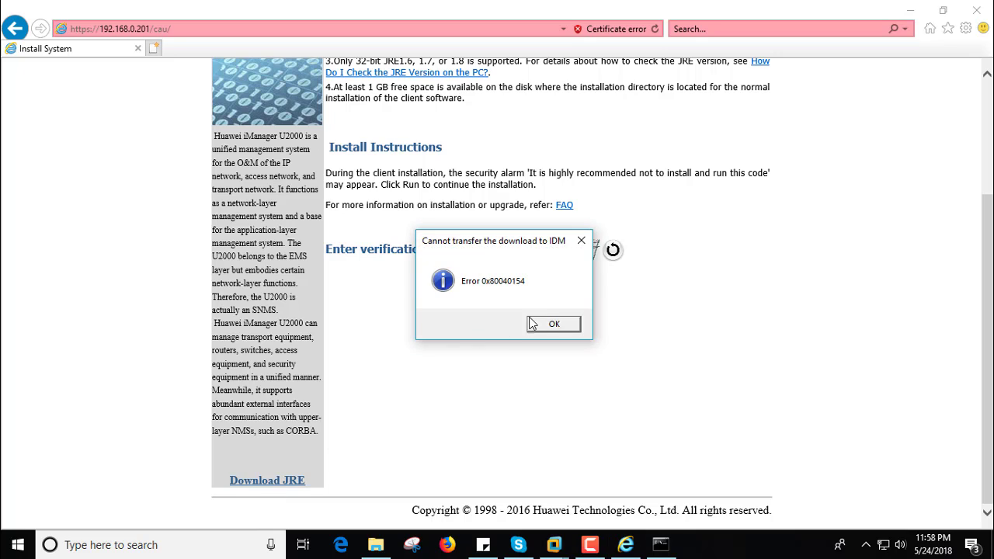
left_click(531, 323)
left_click(557, 322)
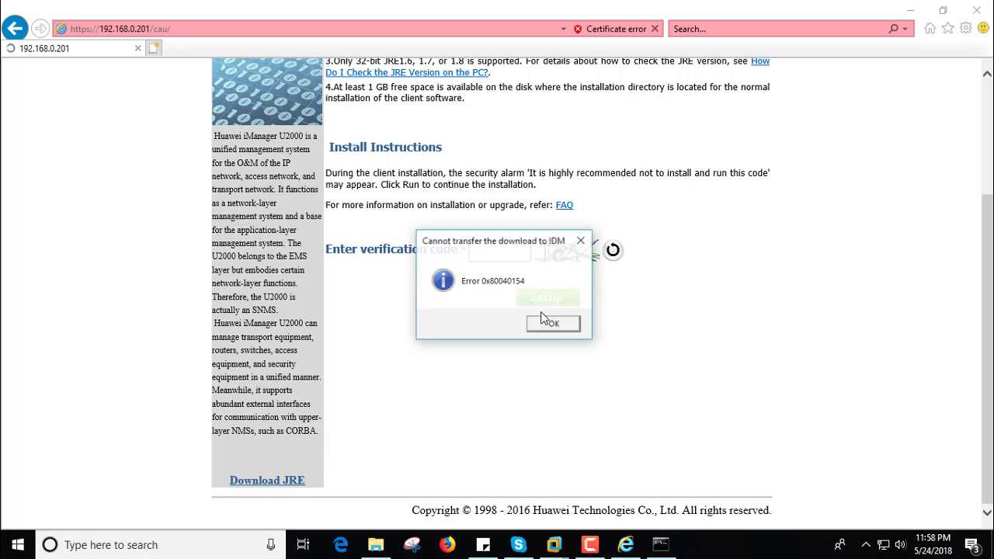
left_click(568, 325)
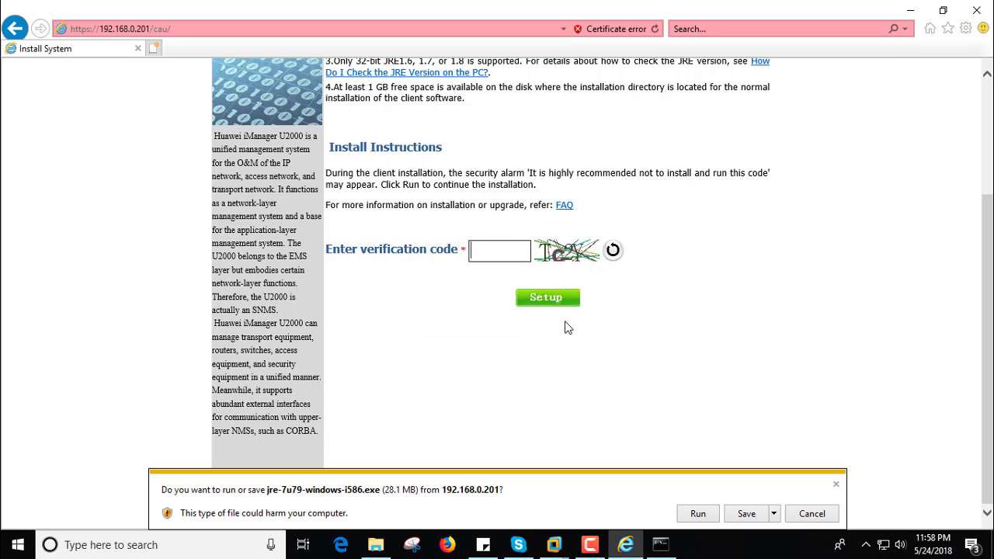
left_click(699, 514)
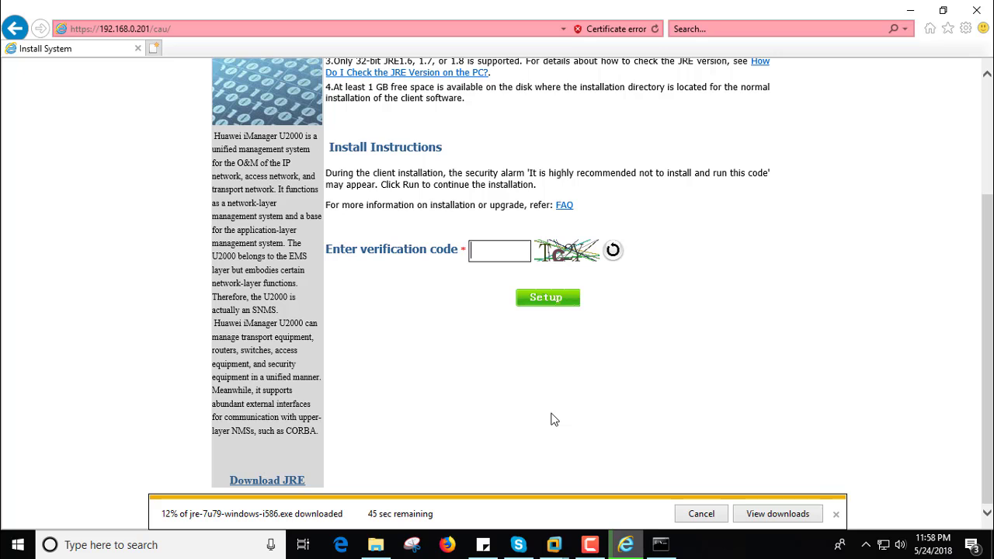
- Check the browser's downloads list for the JRE installer and minimize that window
left_click(777, 514)
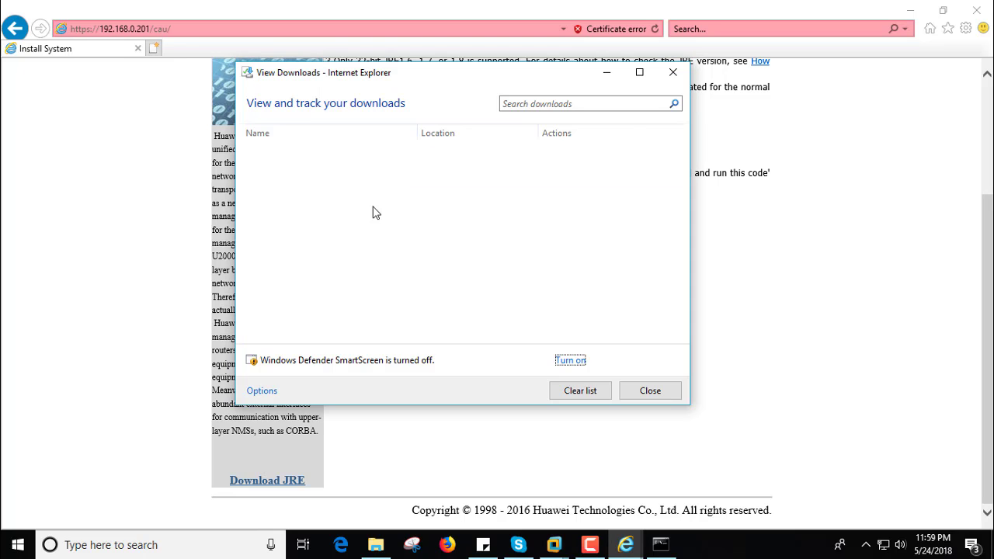
left_click(393, 327)
left_click(606, 73)
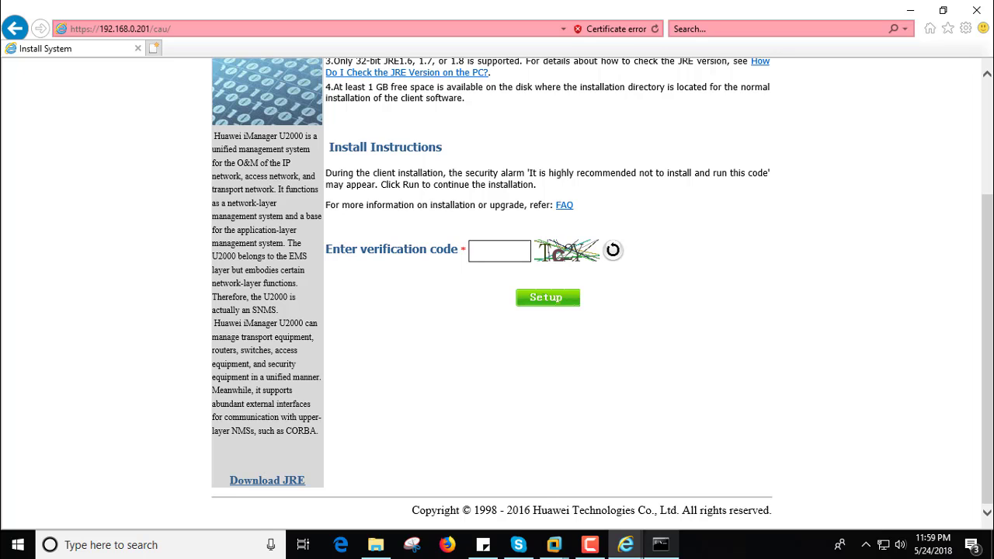
- Start the Java installation with the default destination folder
mouse_move(625, 544)
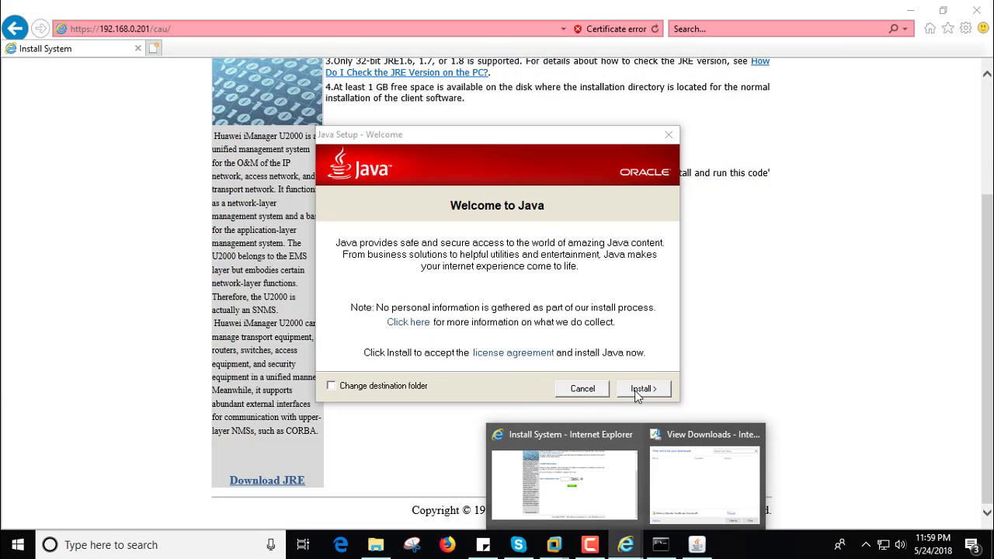
left_click(639, 391)
left_click(640, 390)
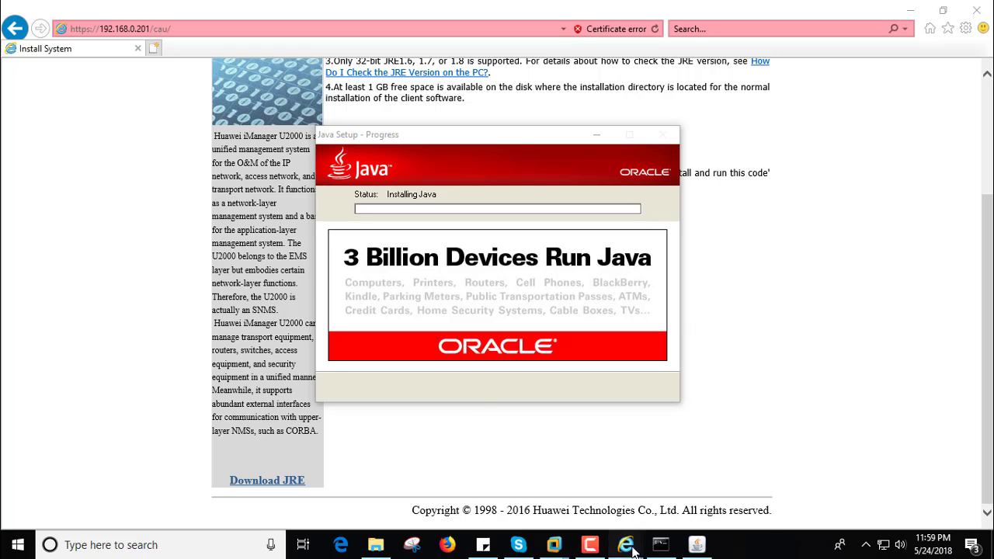
- Bring back the minimized View Downloads window and close it
mouse_move(633, 548)
left_click(707, 495)
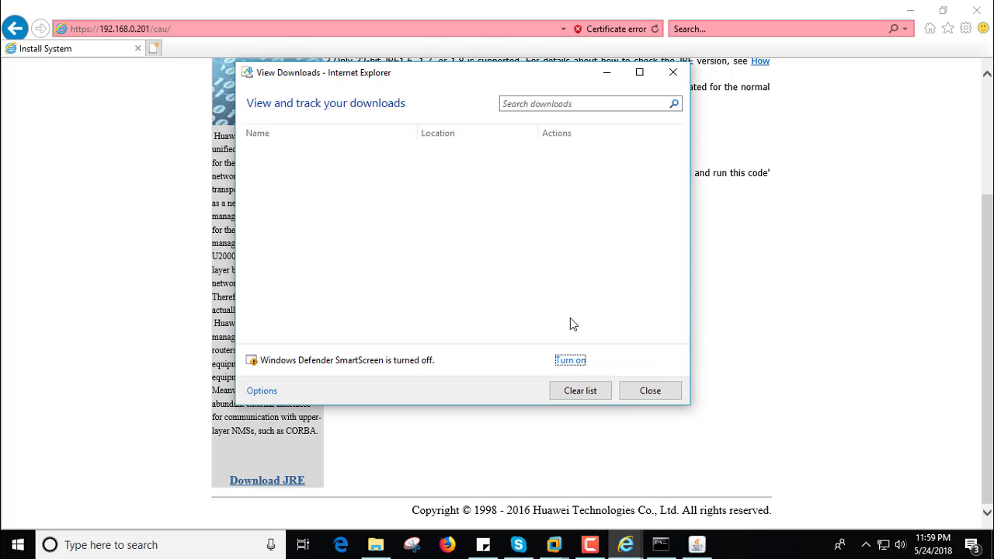
left_click(659, 393)
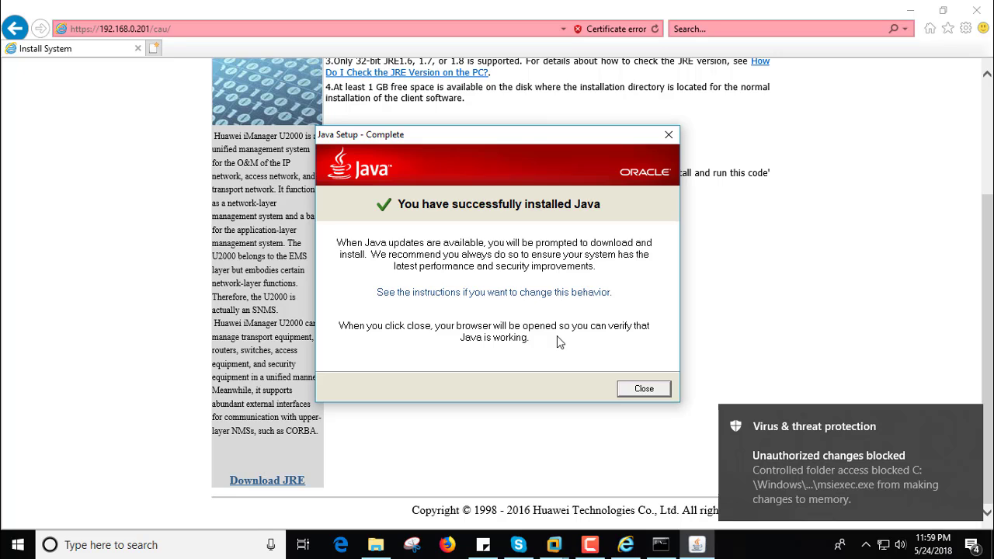
- Close the completed Java setup and the Firefox window it opens
left_click(642, 390)
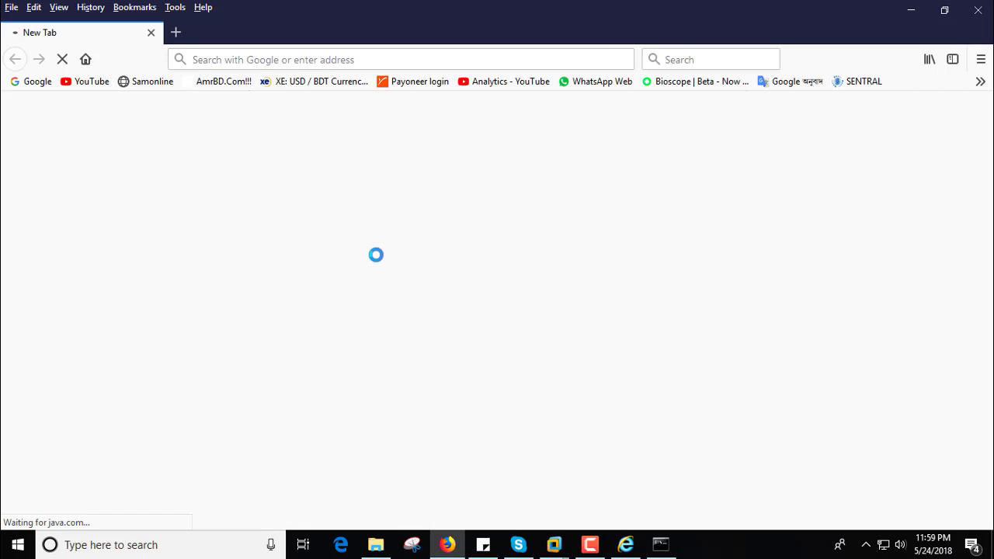
left_click(978, 11)
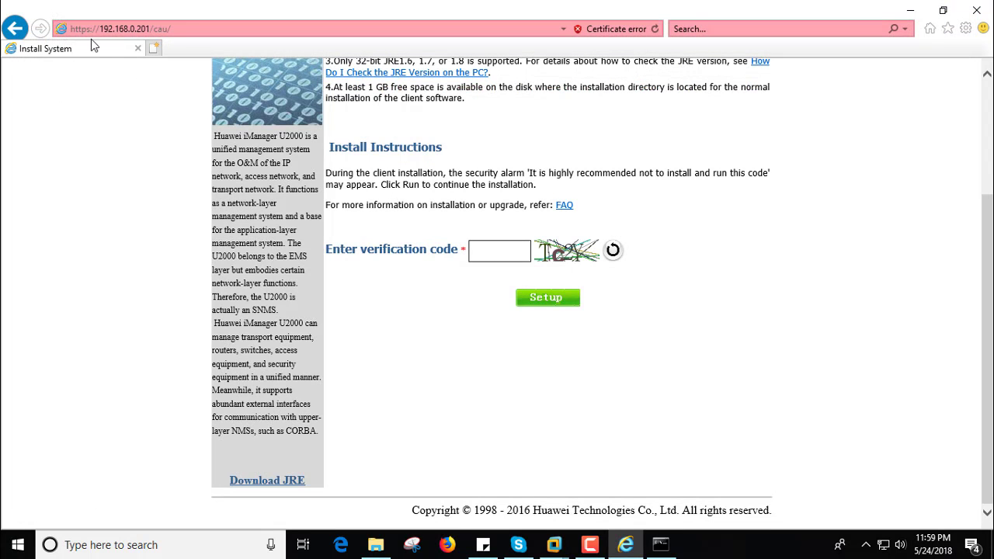
left_click(195, 28)
key("ctrl+c")
right_click(195, 27)
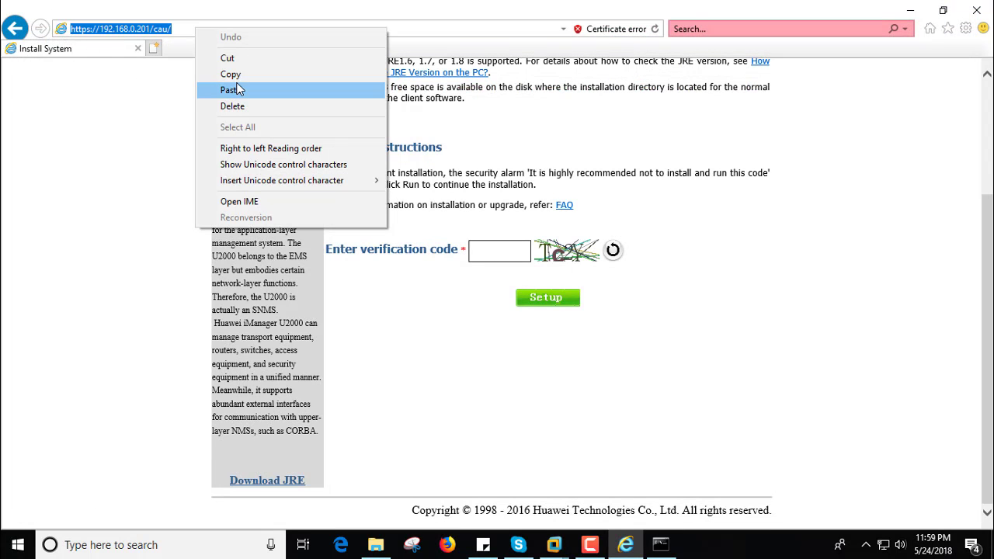
left_click(231, 74)
- Open the 32-bit Java settings from the Windows Control Panel and show the security options
left_click(15, 548)
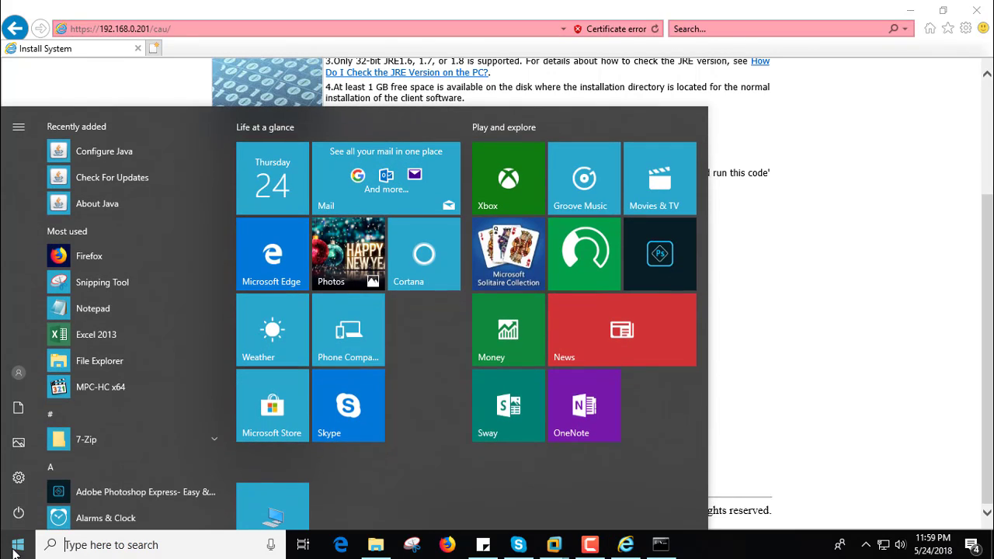
type("cont")
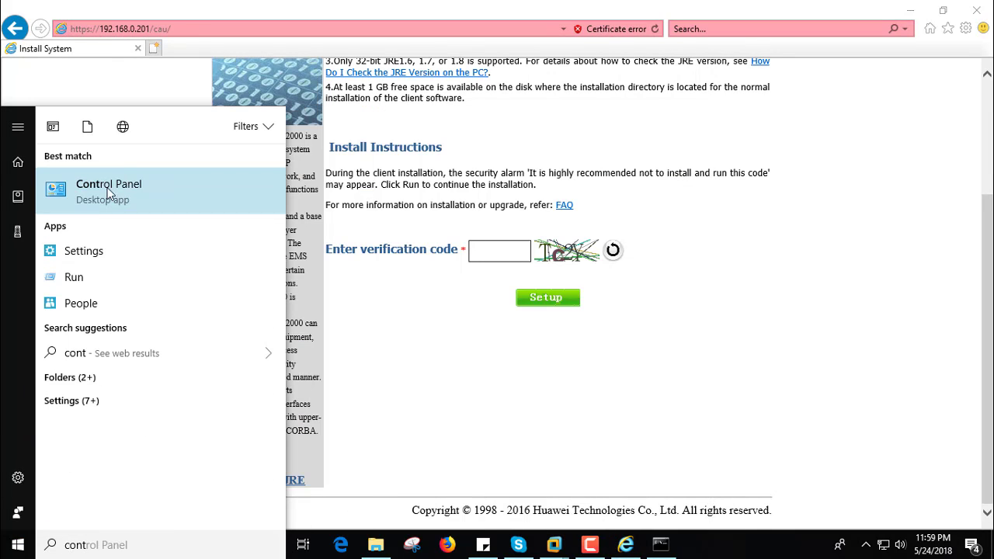
left_click(76, 187)
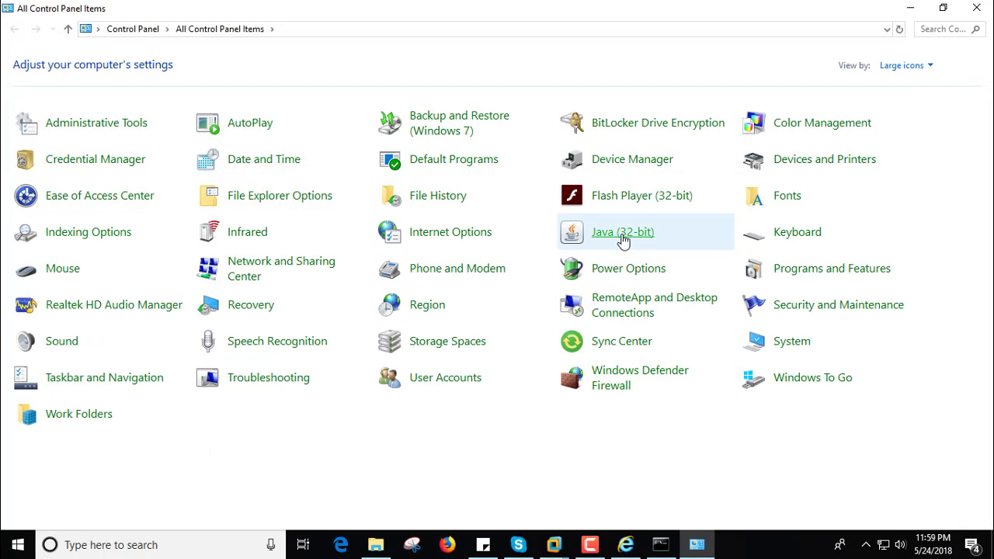
left_click(620, 236)
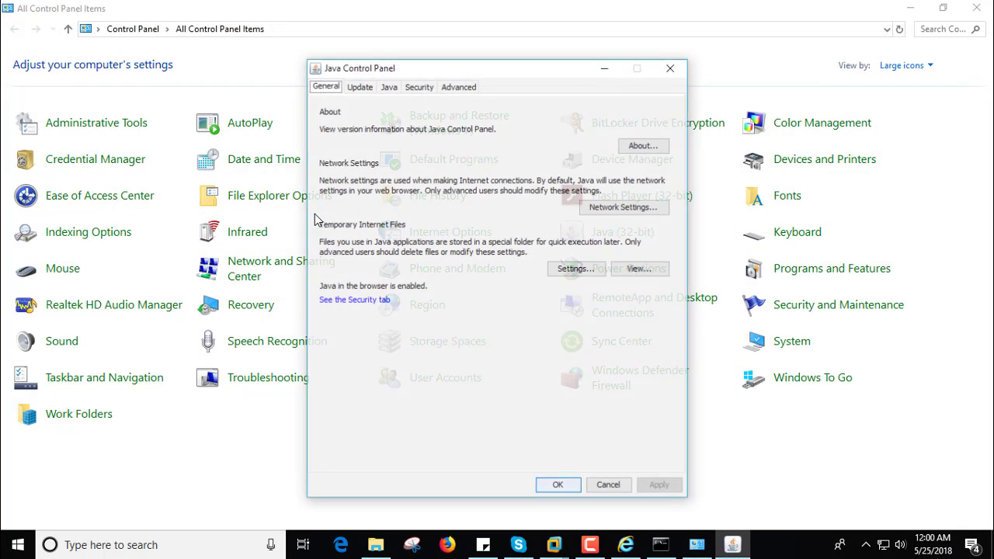
left_click(413, 91)
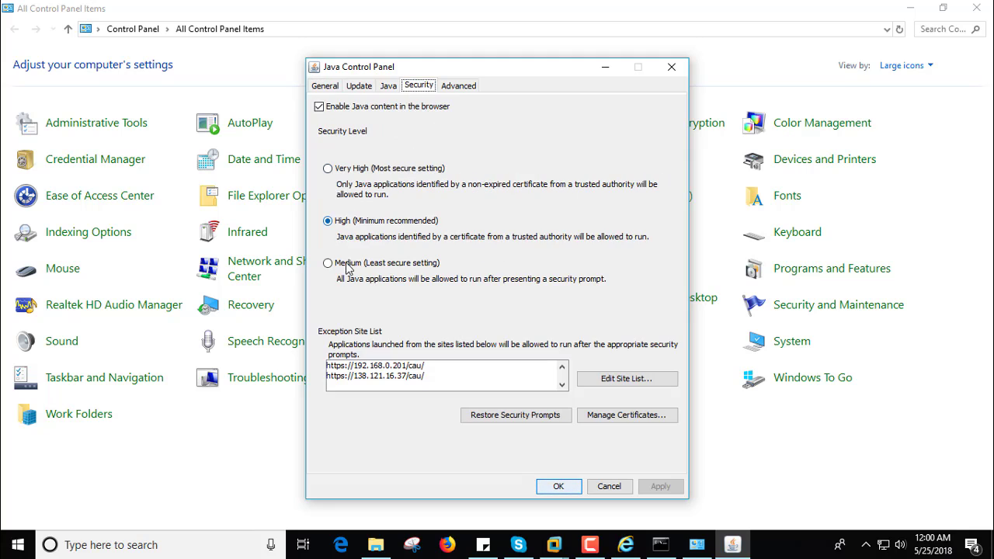
left_click(615, 378)
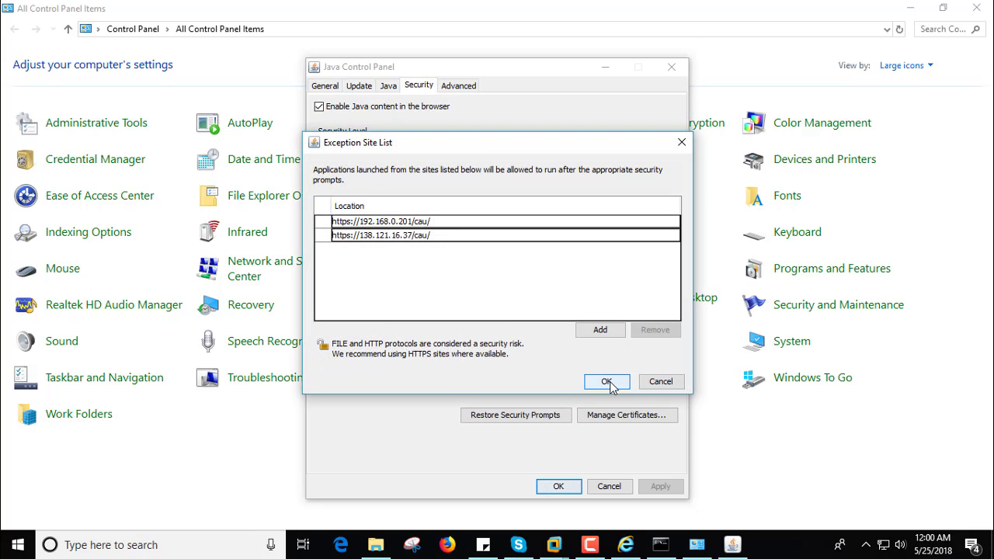
left_click(392, 237)
left_click(643, 332)
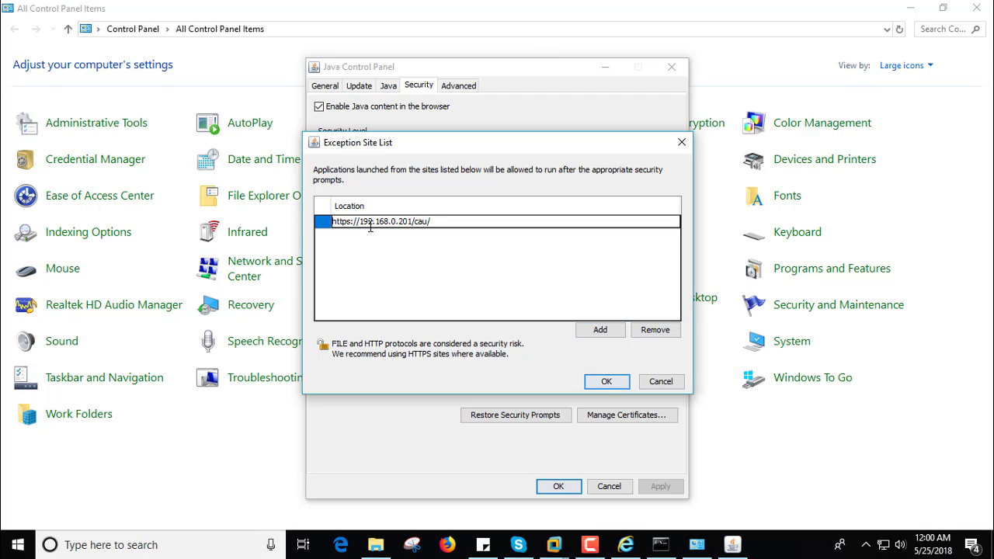
left_click(403, 221)
left_click(597, 330)
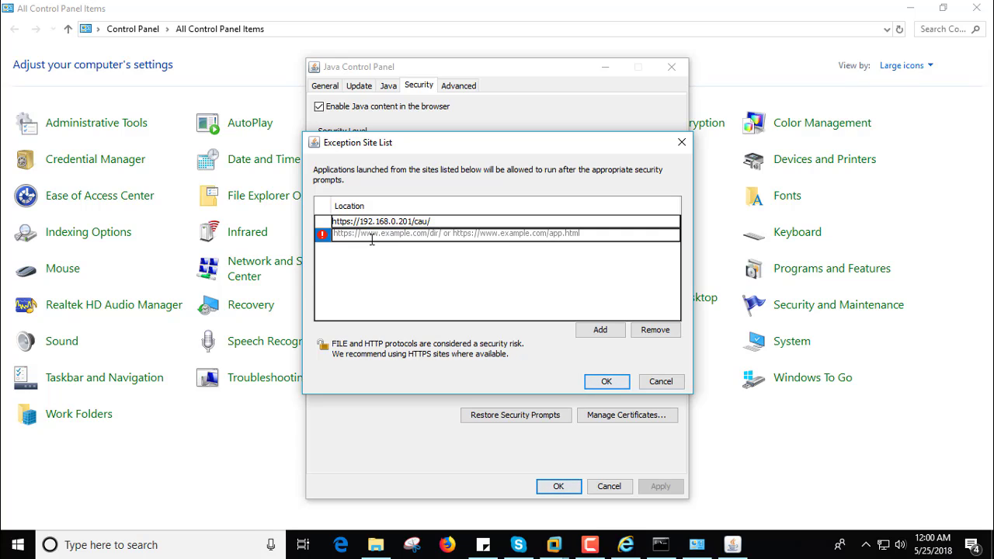
key("ctrl+v")
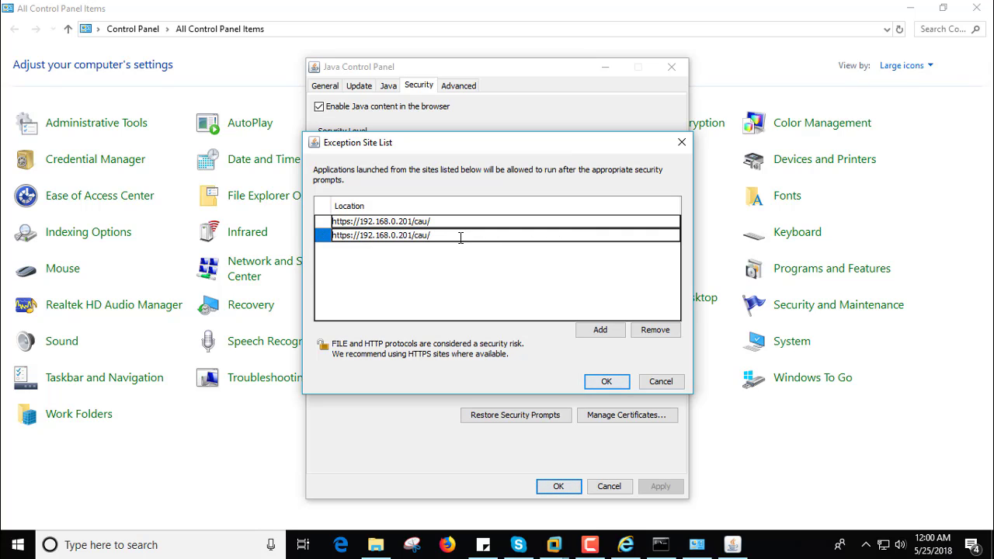
left_click(602, 331)
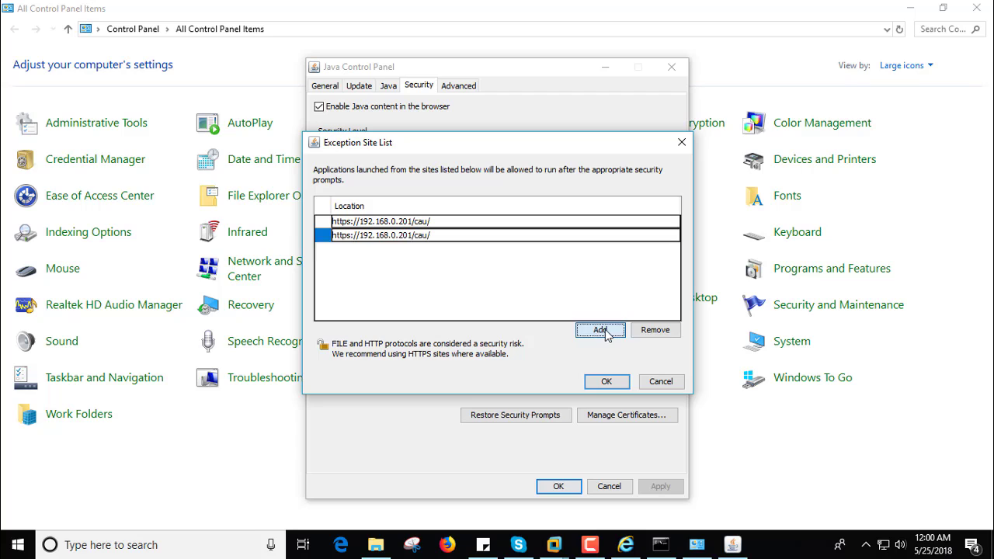
left_click(397, 235)
left_click(655, 330)
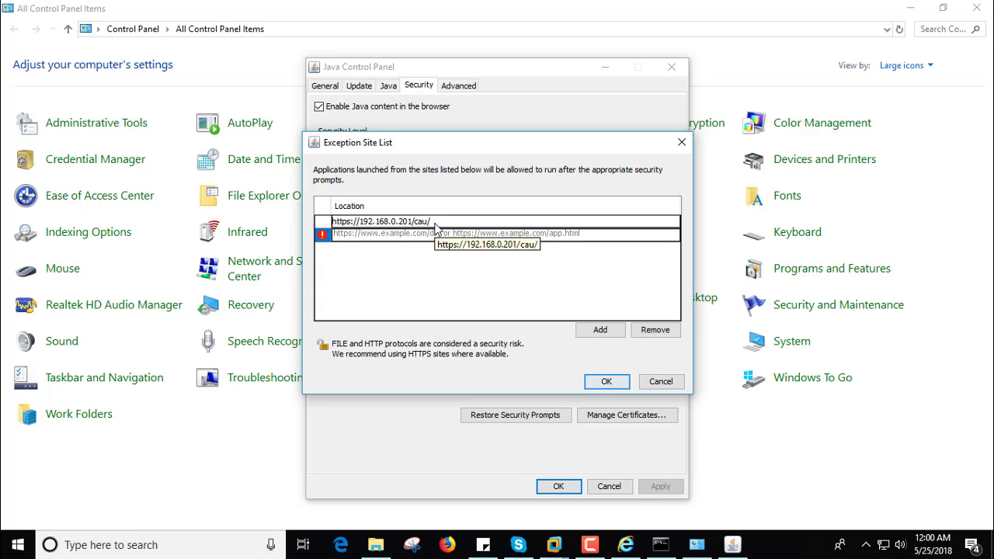
- Save the exception site list and the Java settings, and close the Control Panel window
left_click(598, 382)
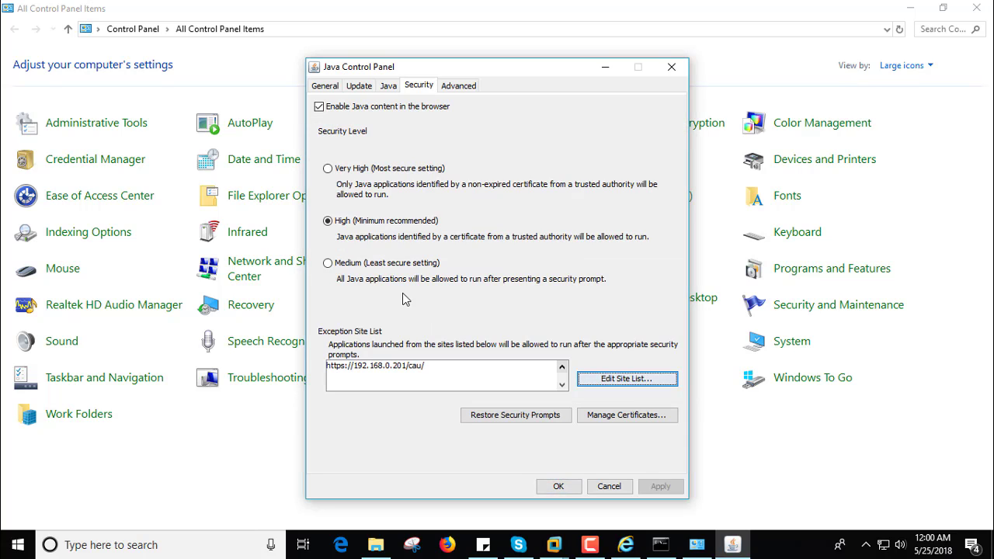
left_click(557, 487)
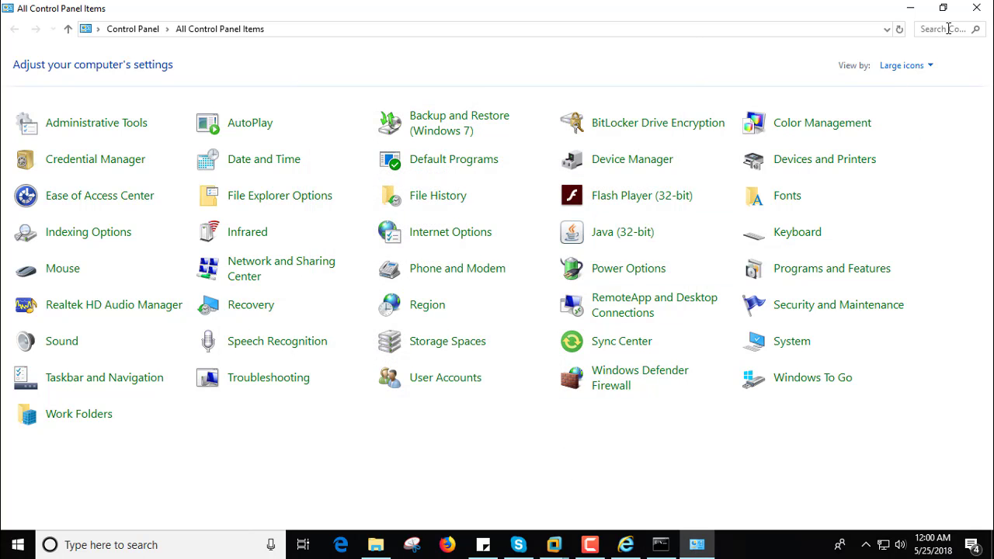
left_click(976, 7)
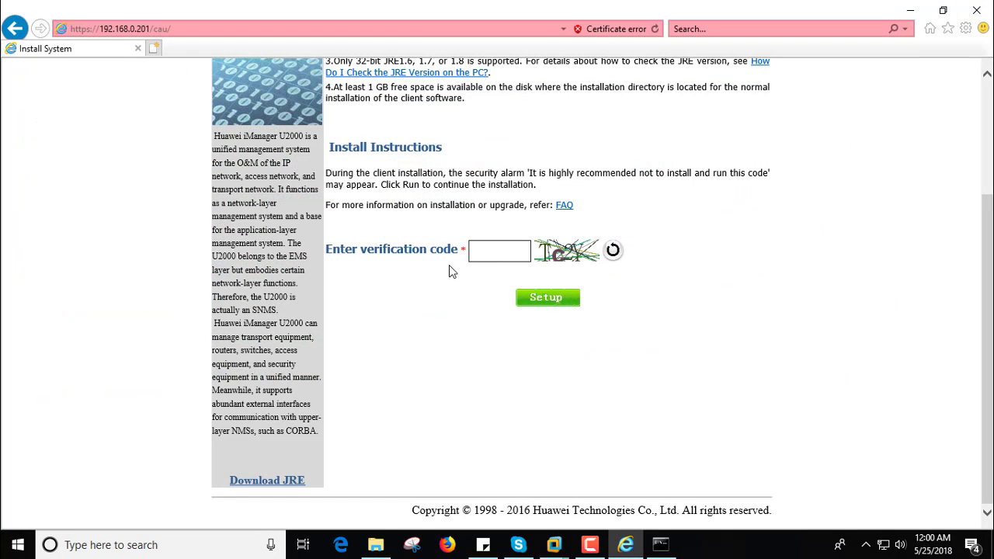
- Reload the U2000 install page, let the outdated Java run this time, and postpone its update
left_click(240, 35)
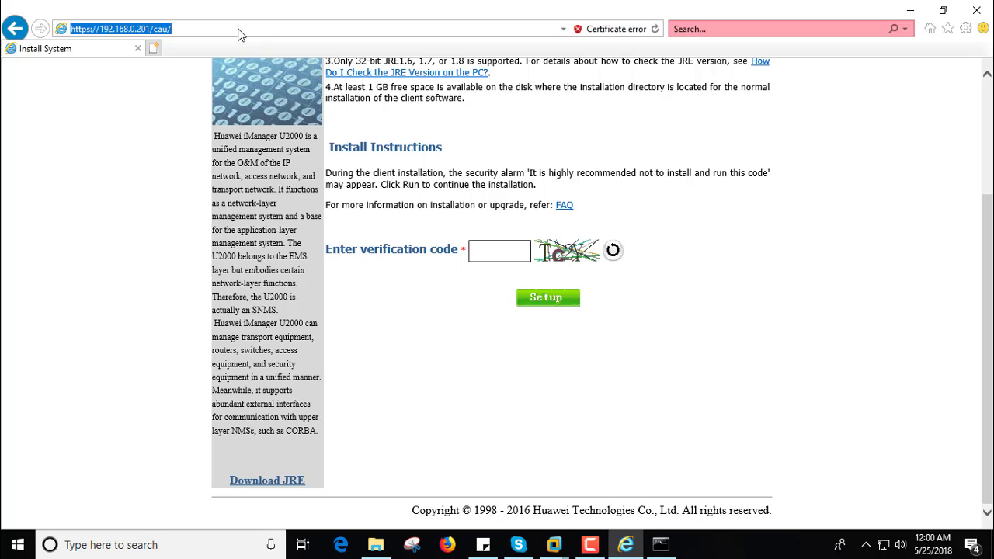
key("Return")
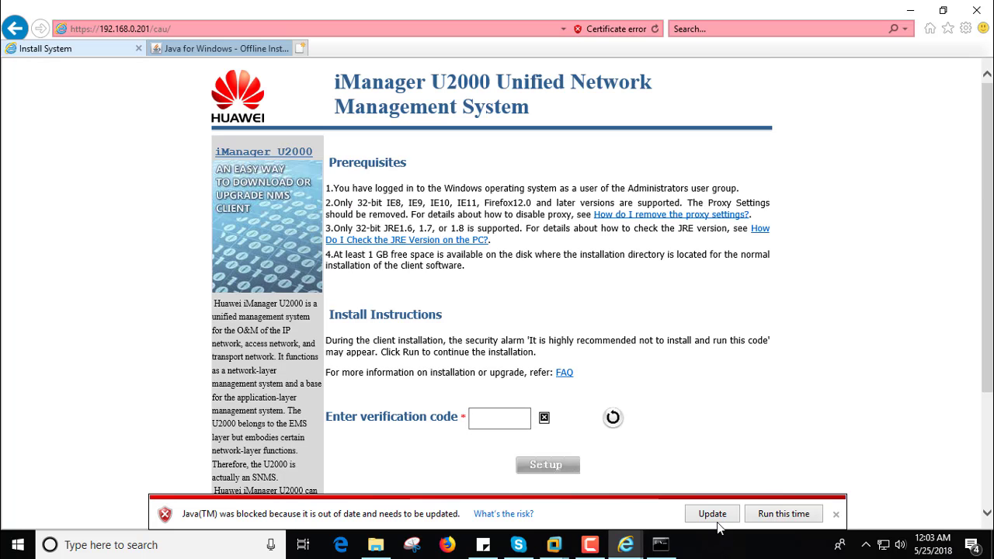
left_click(782, 516)
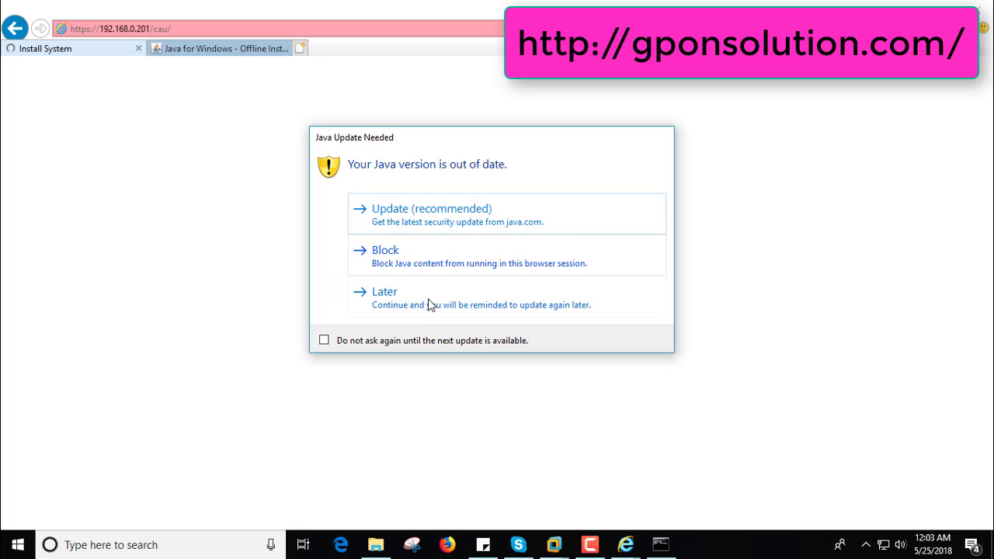
left_click(416, 304)
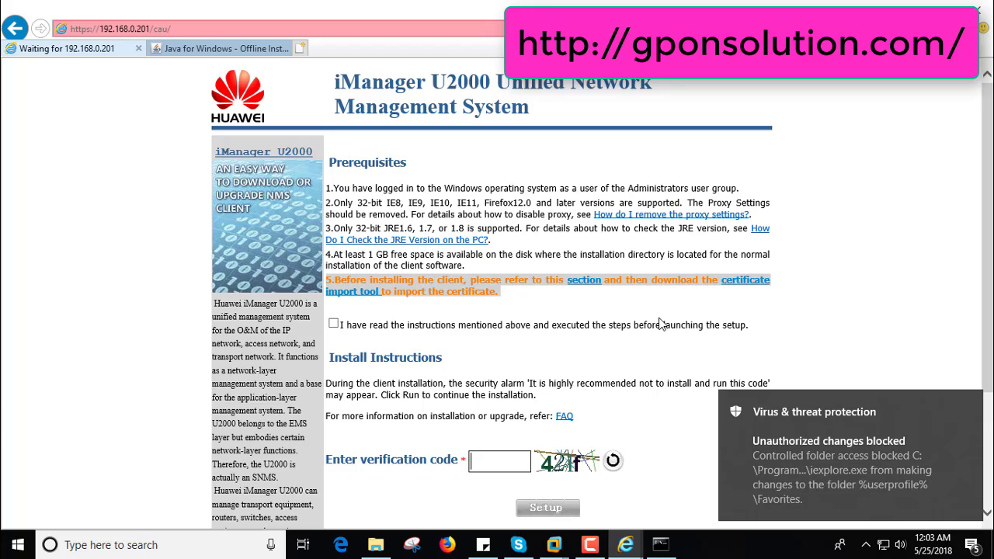
- Acknowledge having read the instructions, enter the verification code, and start the client setup
left_click(335, 325)
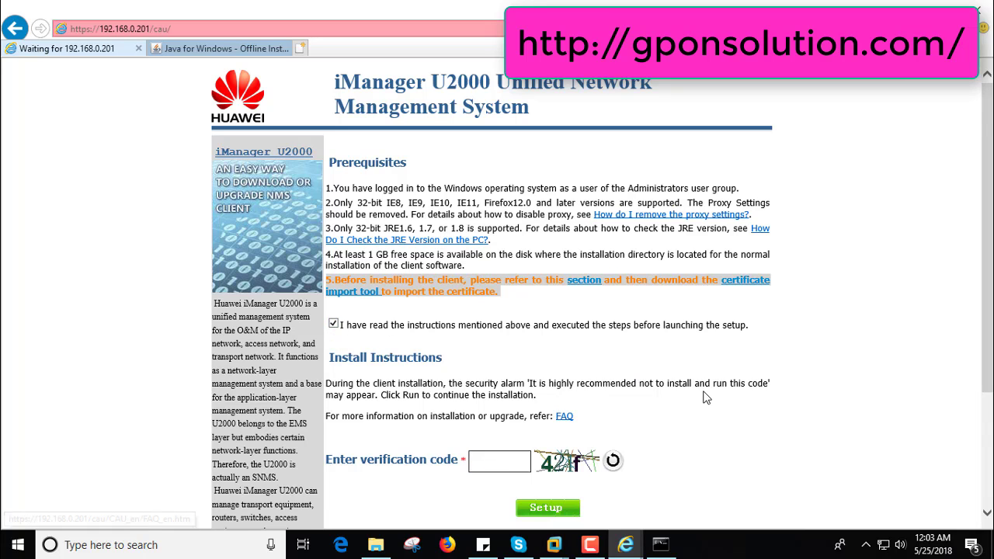
scroll(481, 464, "down", 2)
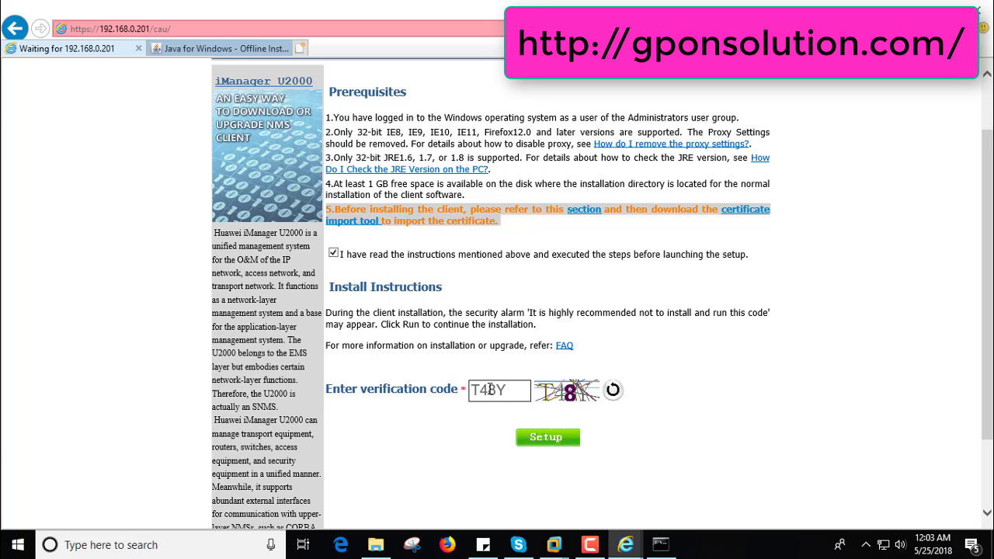
left_click(545, 437)
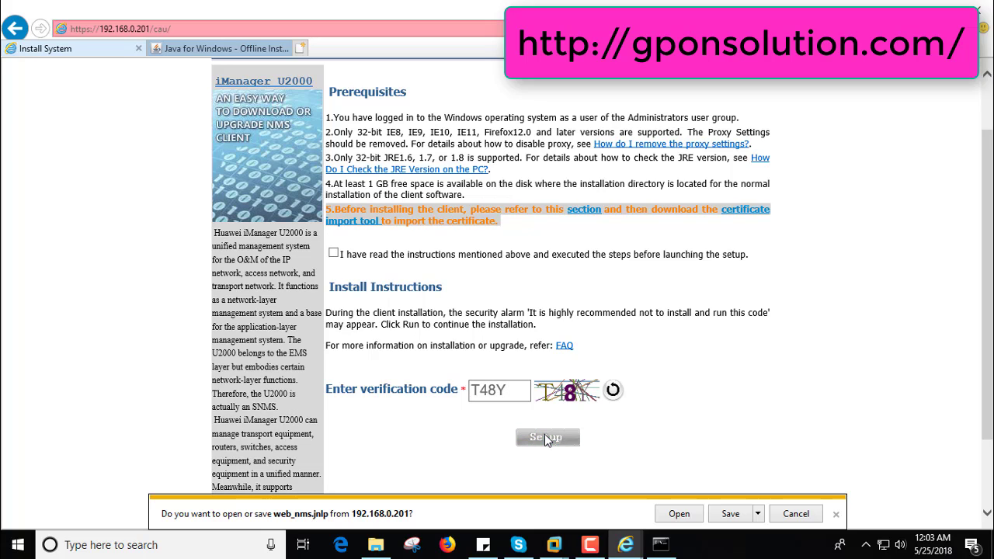
- Open web_nms.jnlp, allow the Java program to open the web content, and postpone the Java update
left_click(686, 518)
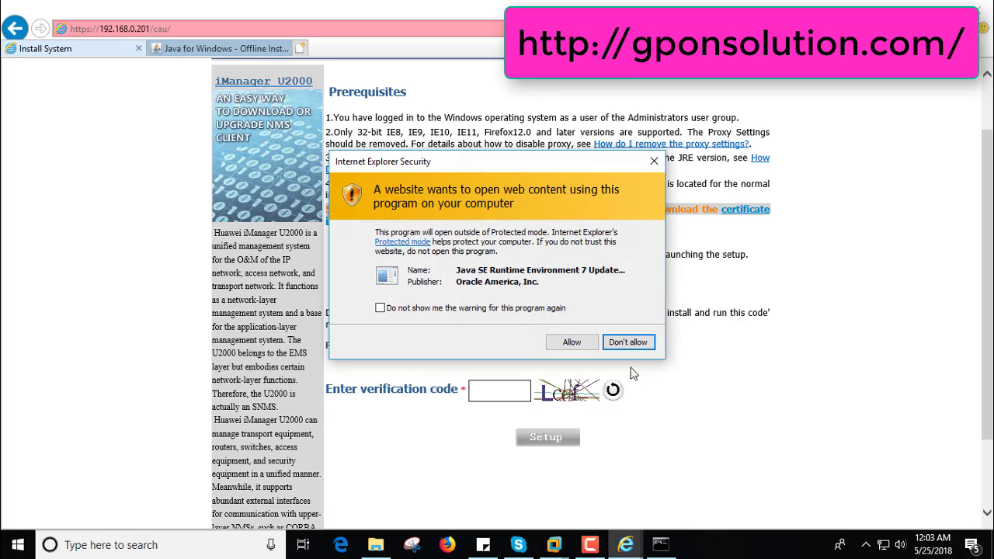
left_click(571, 342)
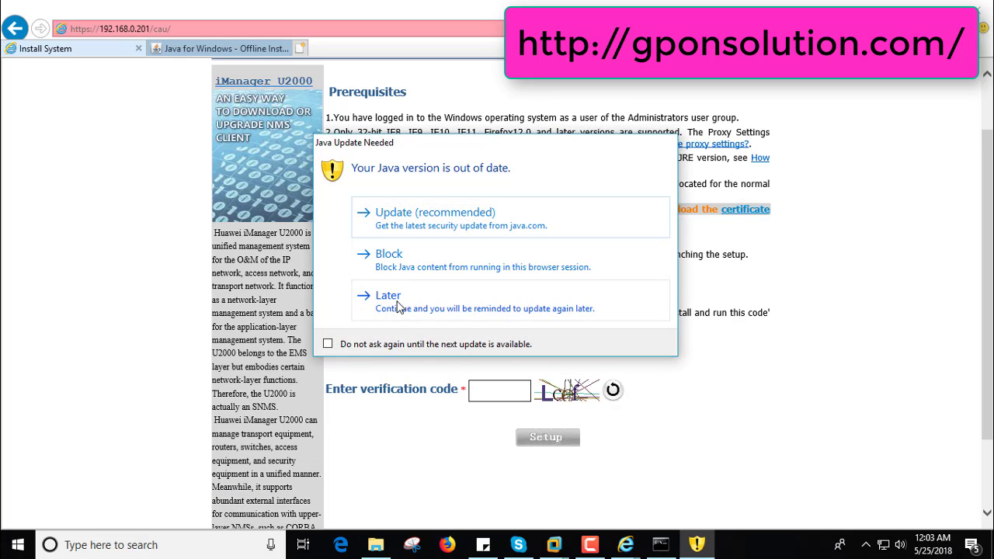
left_click(398, 306)
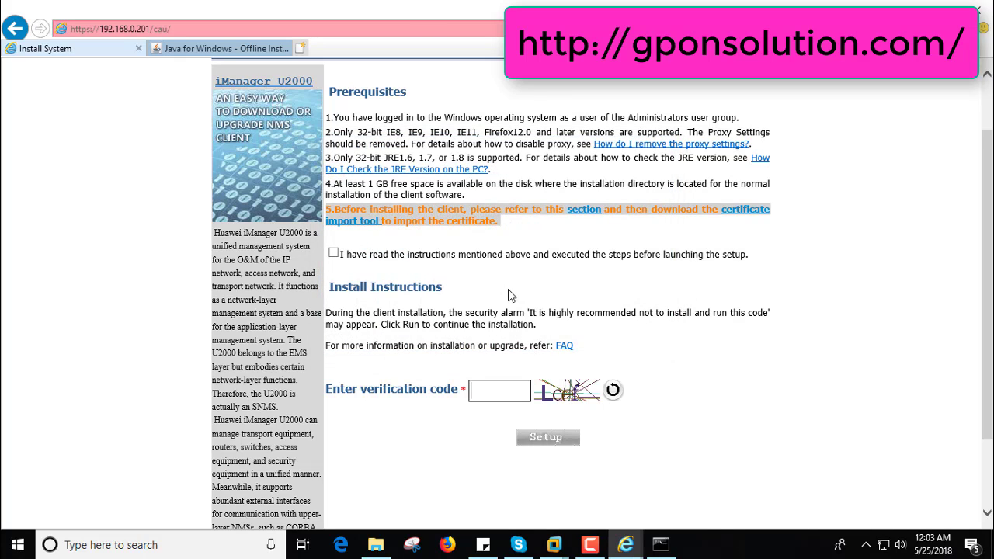
- Continue launching the downloaded application and allow Java SE Runtime Environment 7 Update 79 to make changes to the device
left_click(600, 321)
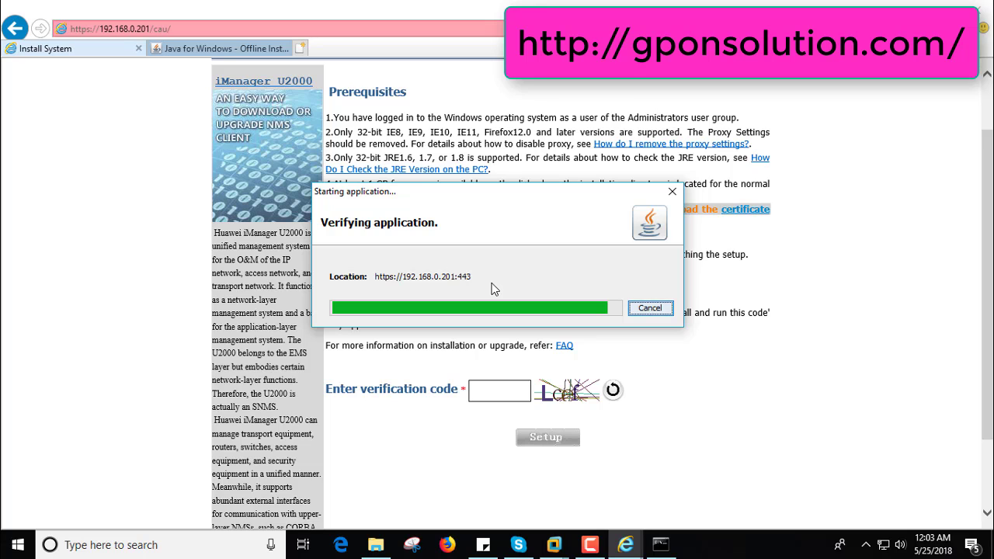
left_click(357, 346)
left_click(595, 347)
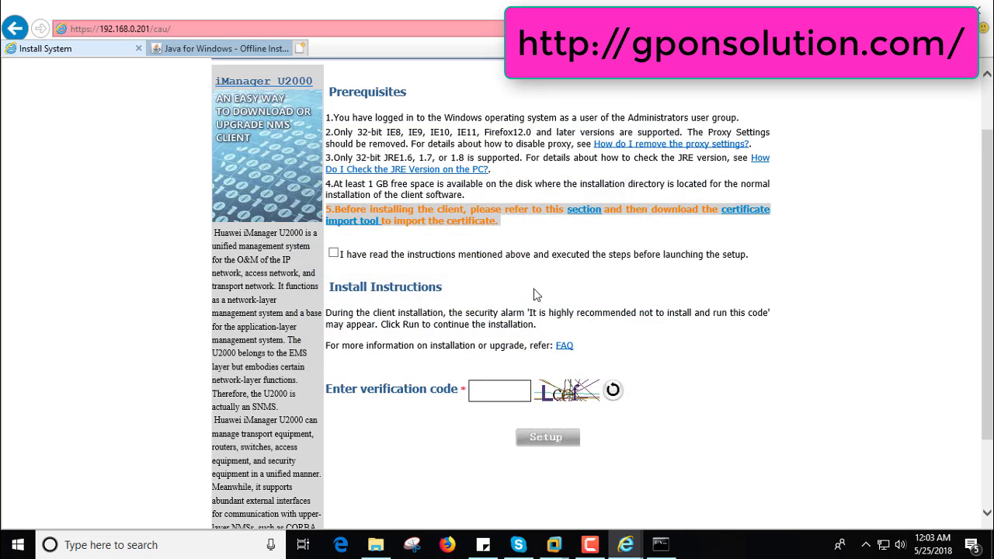
left_click(362, 373)
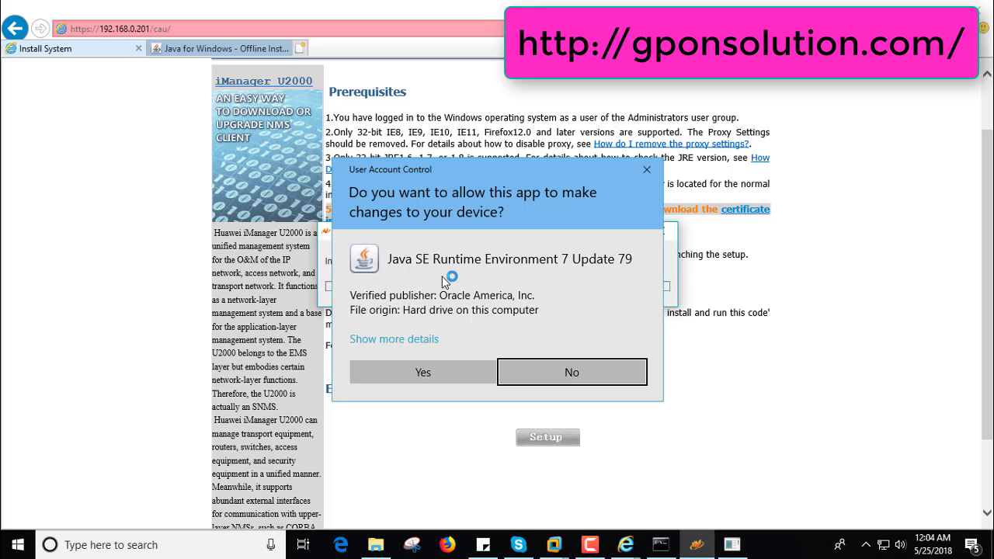
left_click(404, 372)
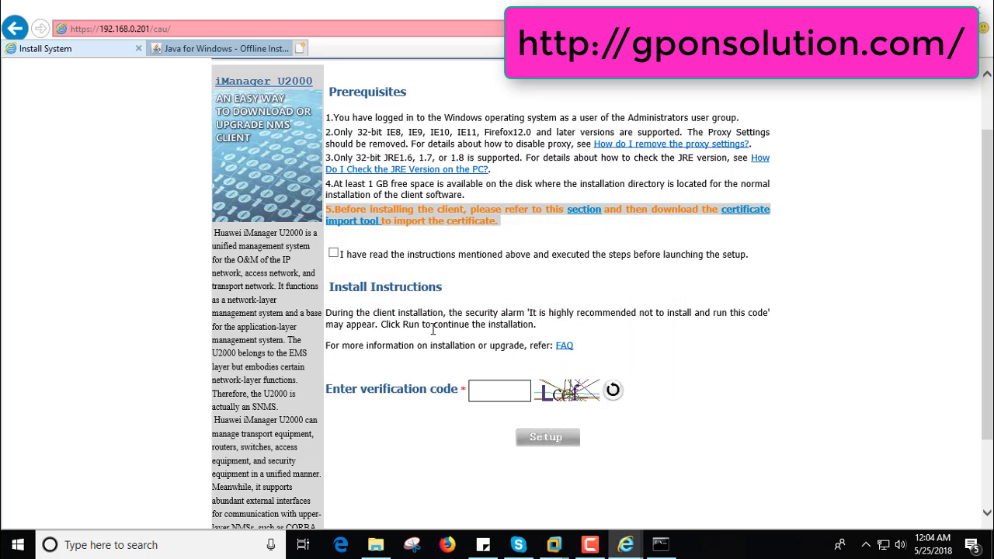
left_click(598, 318)
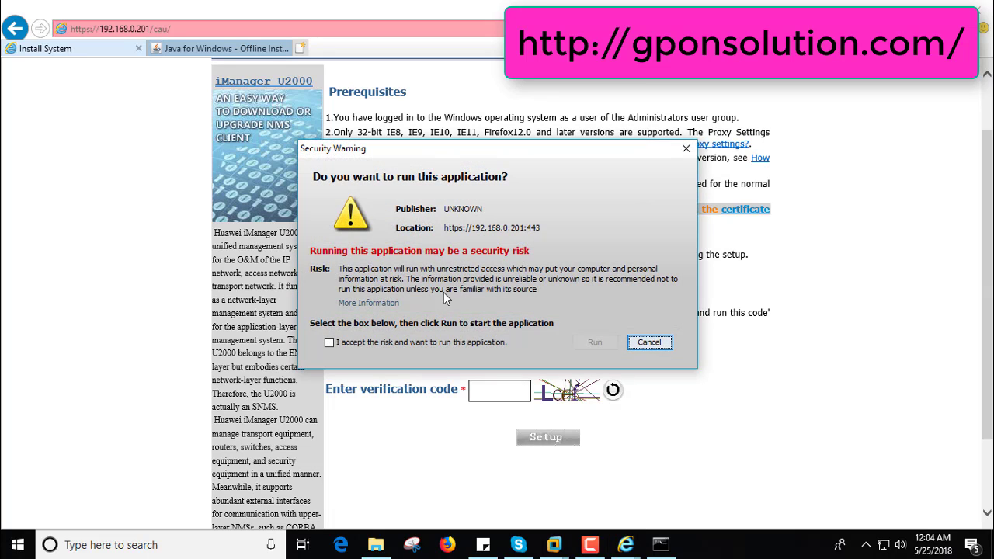
left_click(358, 343)
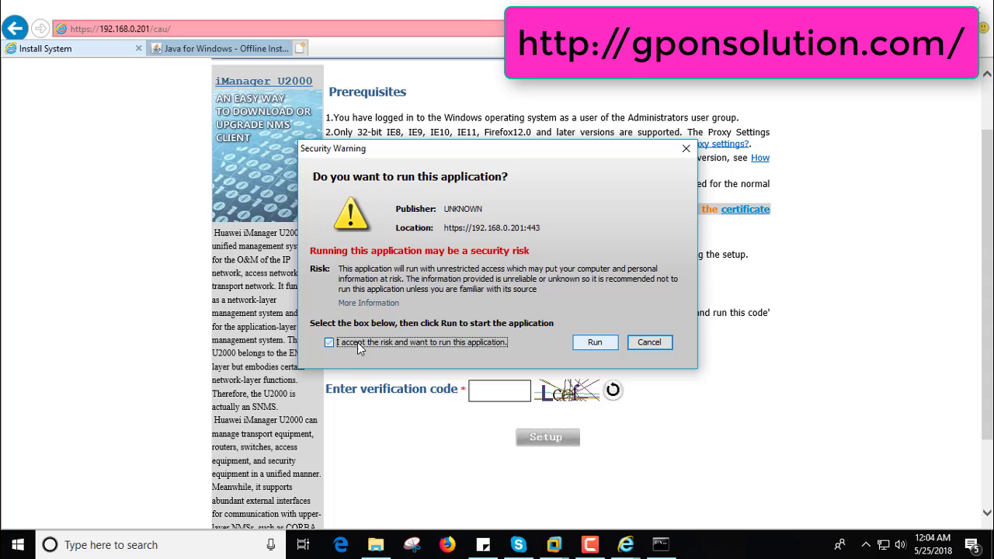
left_click(596, 343)
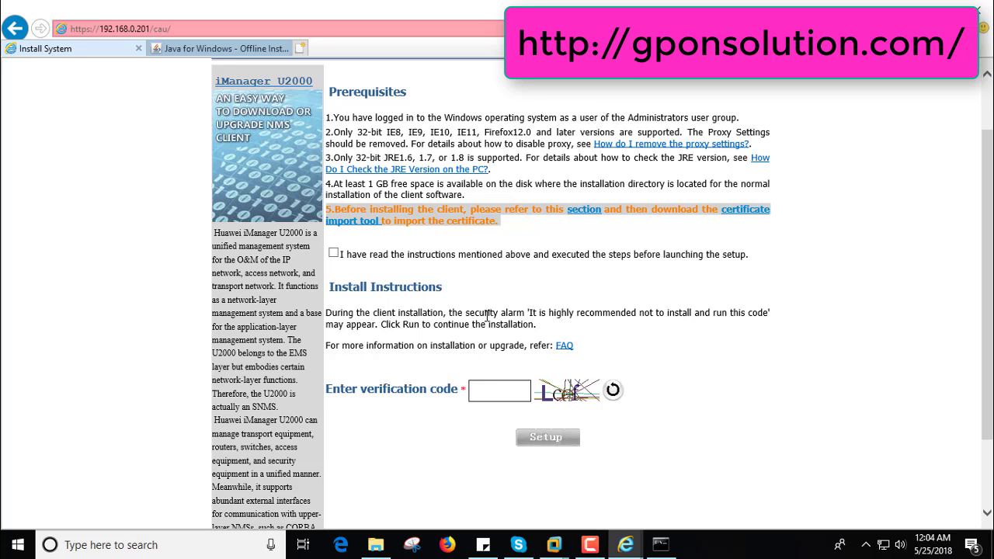
left_click(418, 373)
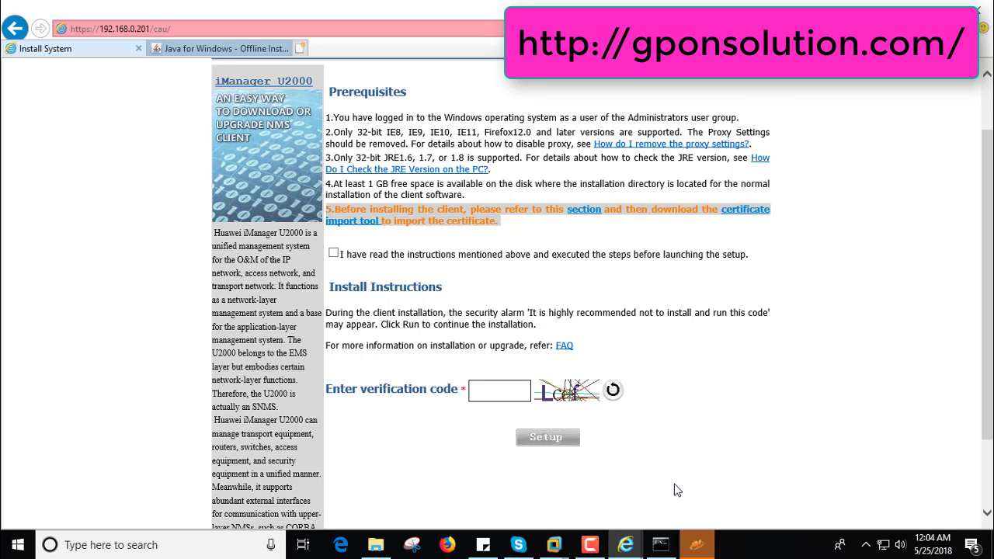
- Advance the iManager U2000 installation wizard with D:\oss as the installation path, and agree to create that directory
left_click(426, 383)
left_click(629, 435)
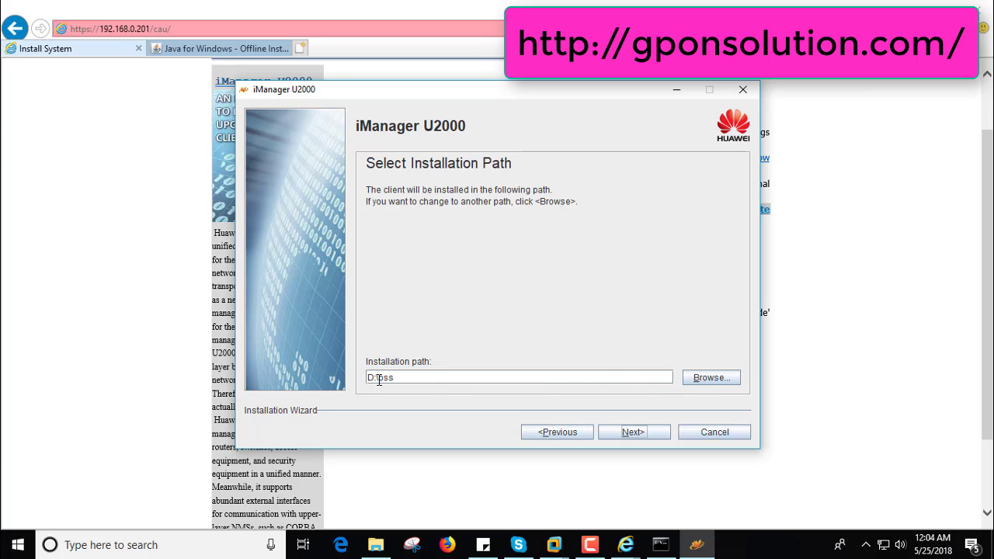
left_click(634, 432)
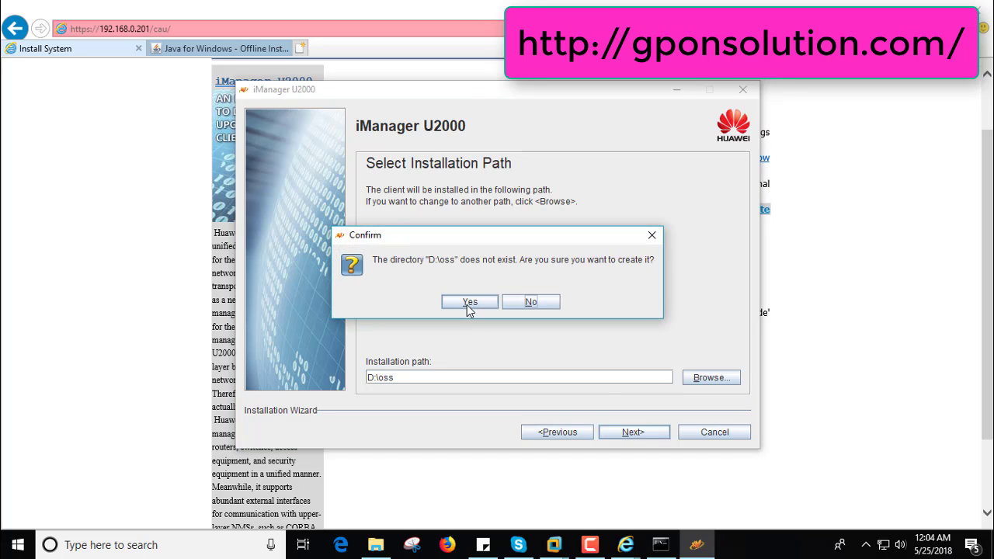
left_click(469, 303)
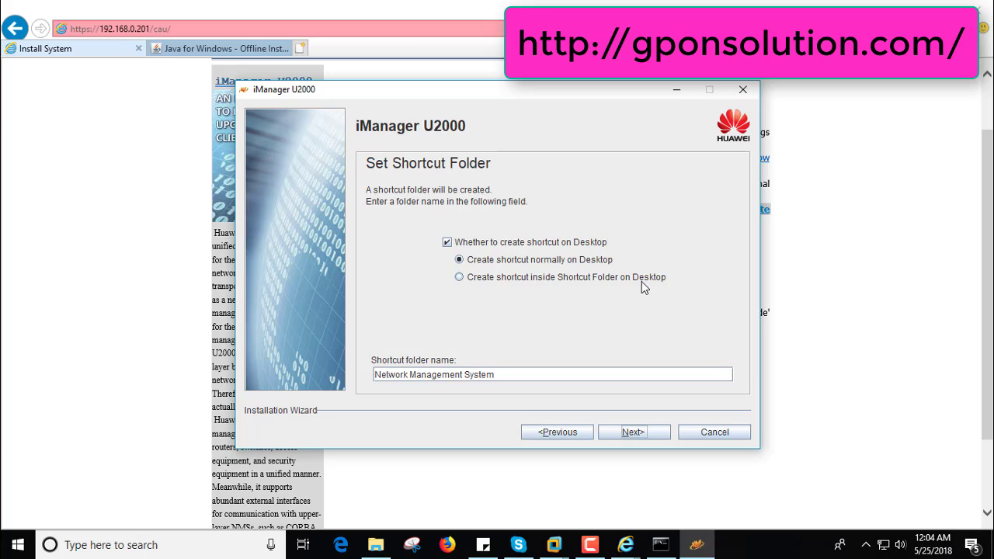
- Choose to create the shortcut inside the Shortcut Folder on Desktop, then run the iManager U2000 installation and finish the wizard
left_click(566, 280)
left_click(634, 435)
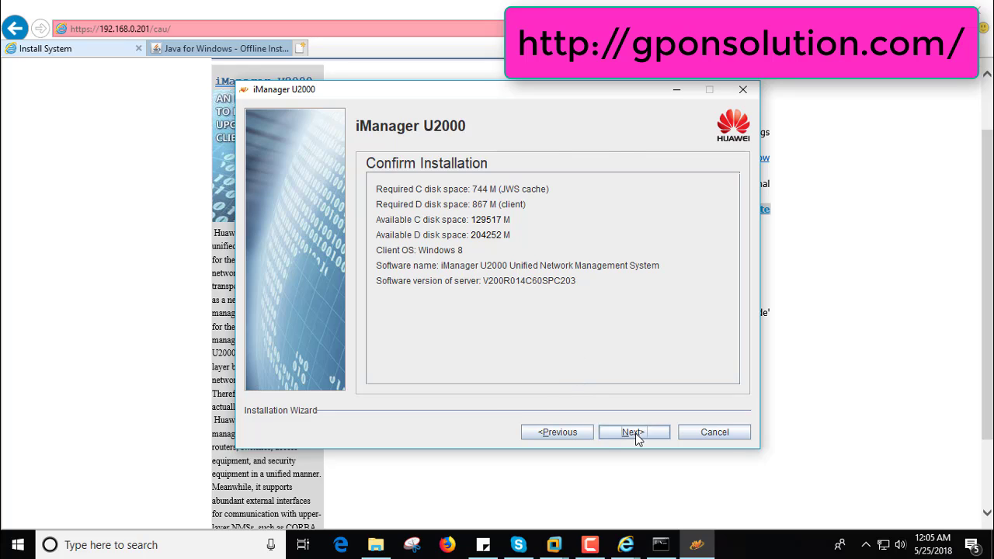
left_click(633, 432)
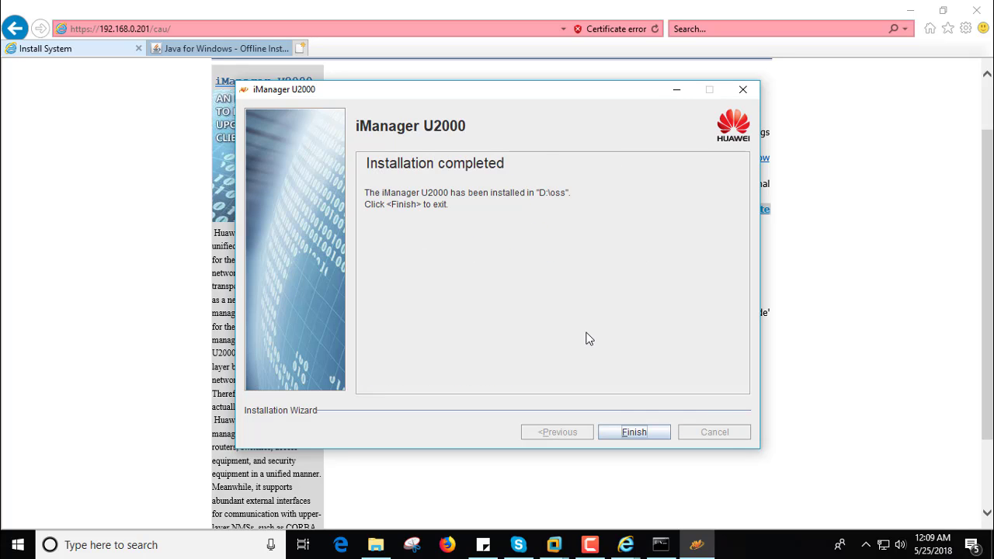
left_click(635, 432)
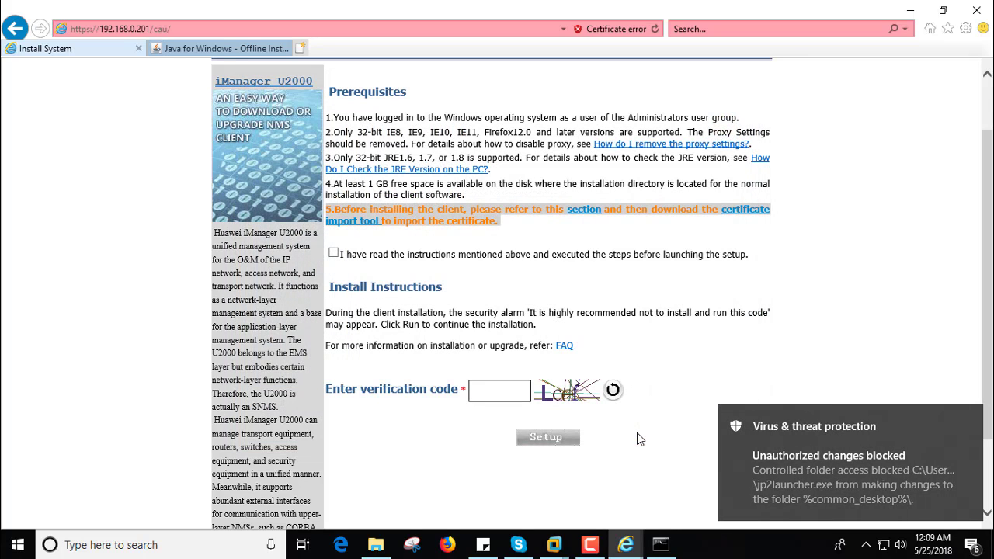
- Close the web browser with all its tabs and refresh the Windows desktop
left_click(978, 14)
left_click(470, 275)
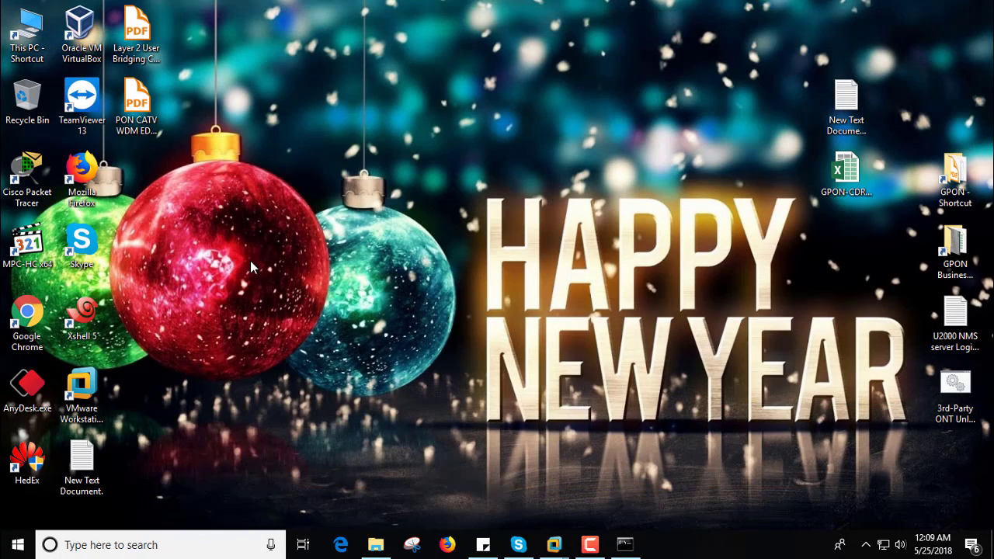
right_click(400, 86)
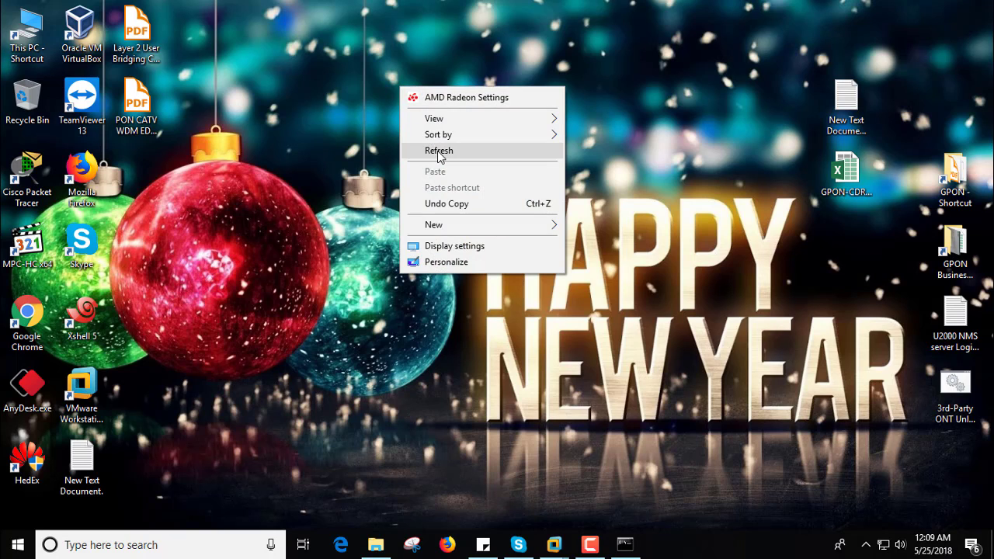
left_click(439, 153)
- Switch to File Explorer, open the D:\oss\client folder, and run startup_all_global.bat to launch the U2000 client
key("alt+Tab")
double_click(562, 237)
double_click(563, 232)
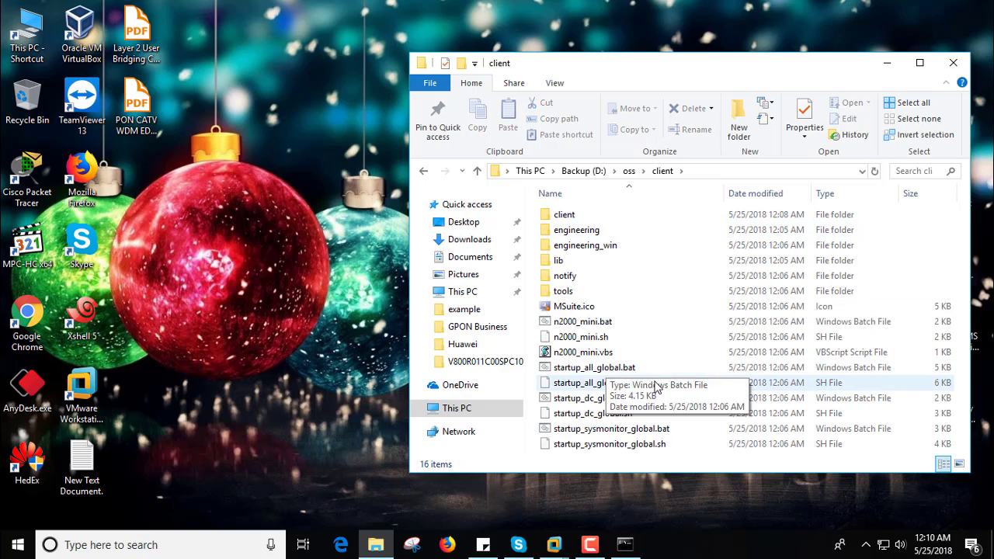
left_click(579, 401)
left_click(601, 384)
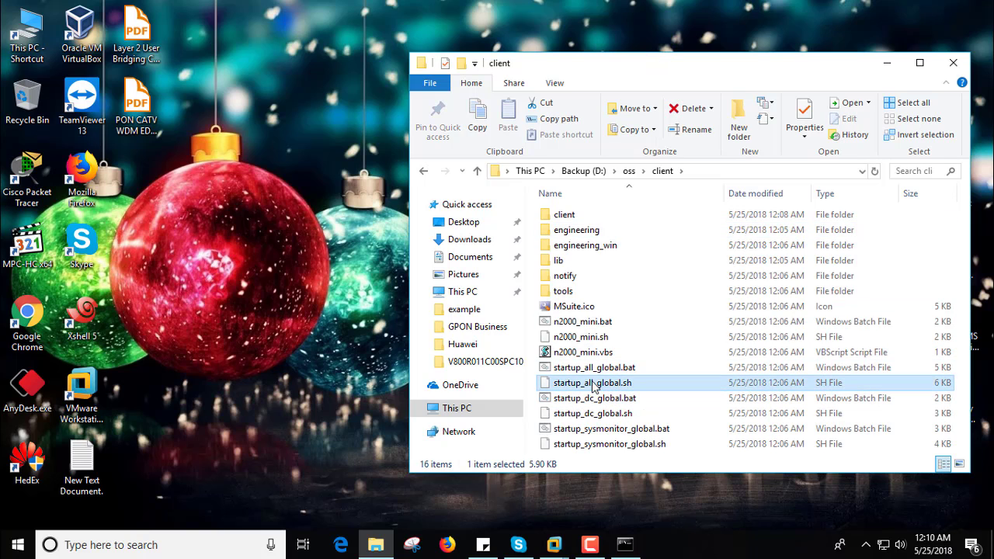
left_click(588, 369)
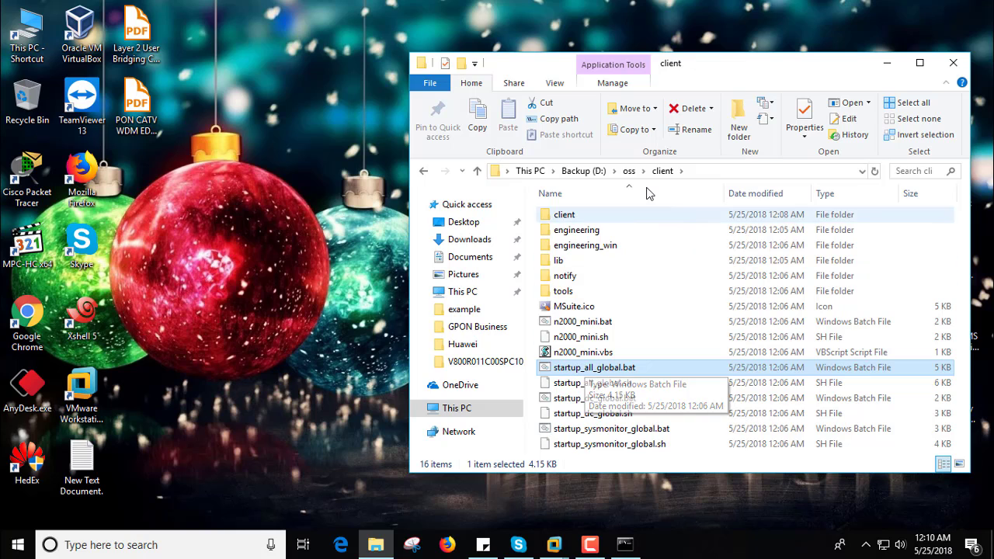
double_click(604, 367)
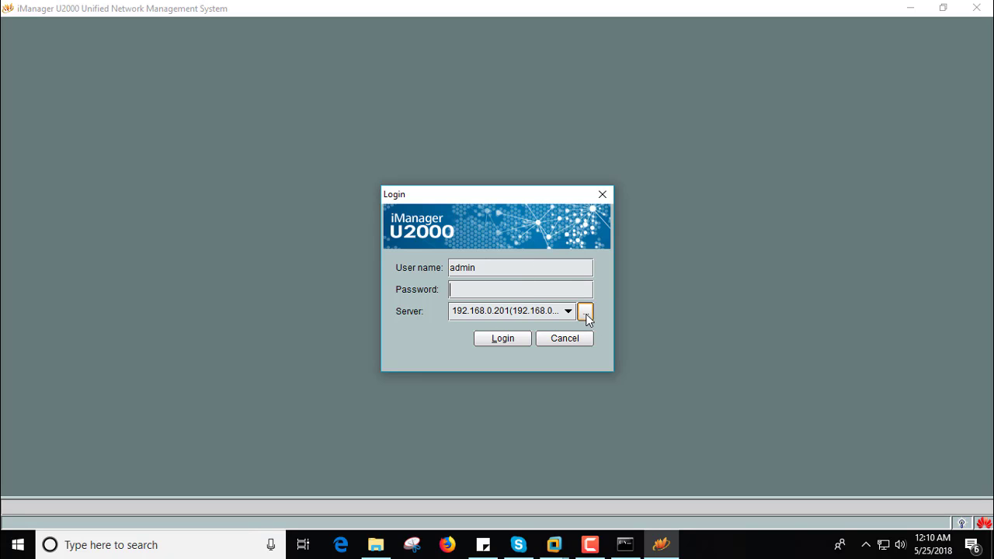
- Open the server list and examine the blank form for adding a server, leaving it without adding an entry
left_click(586, 314)
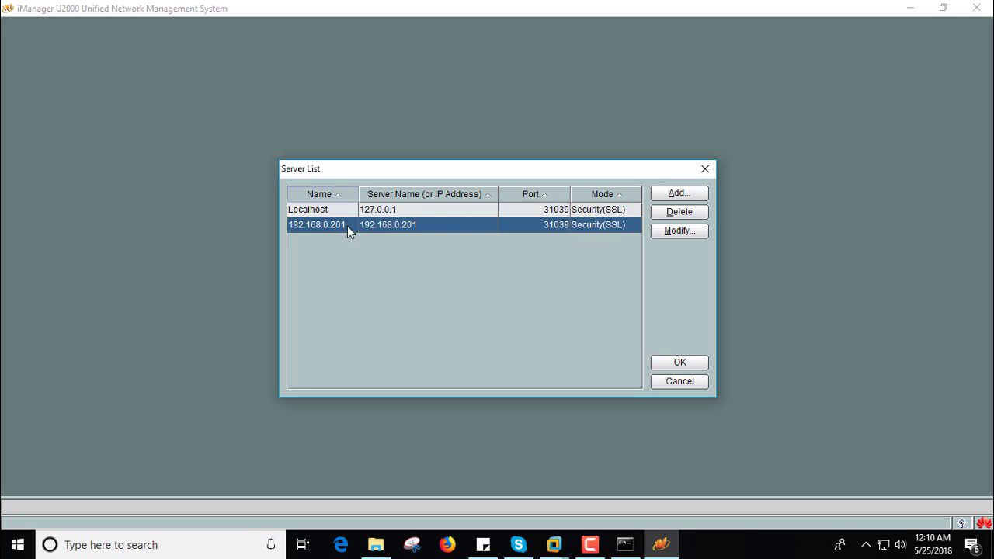
left_click(672, 193)
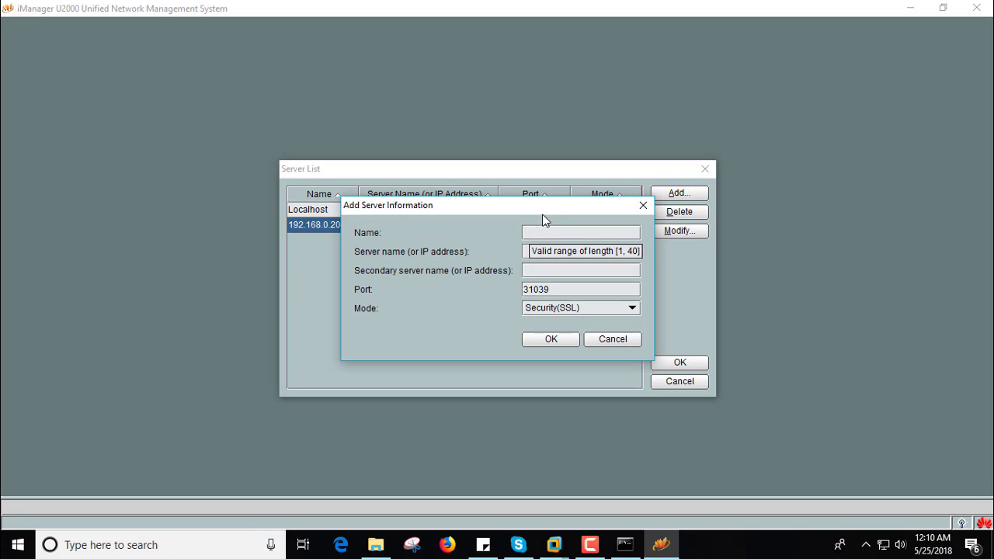
left_click_drag(543, 212, 502, 269)
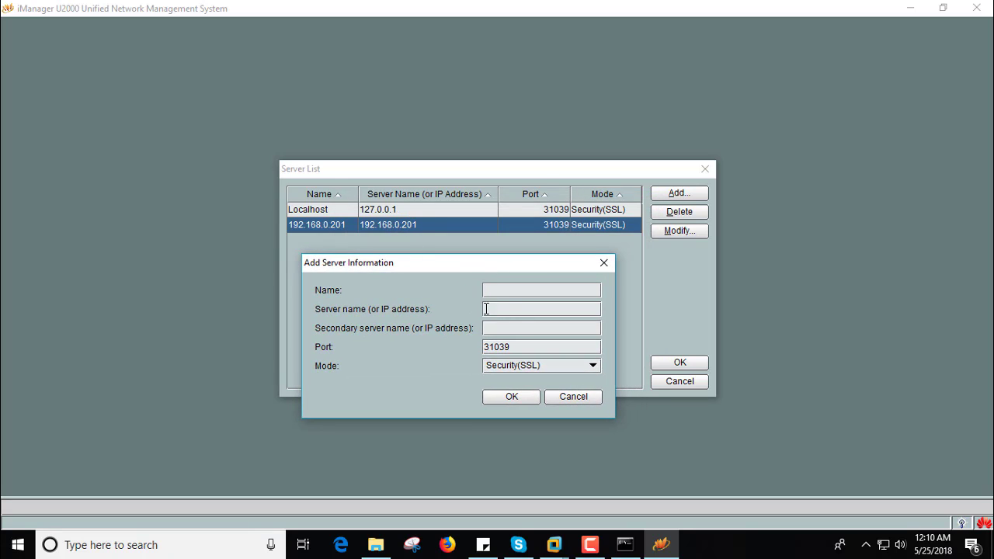
left_click(494, 307)
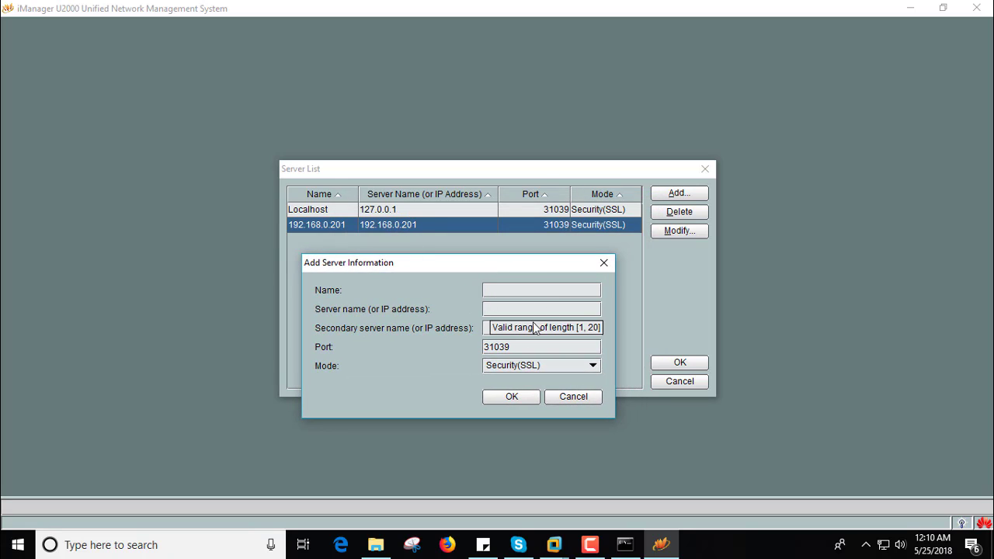
left_click(573, 397)
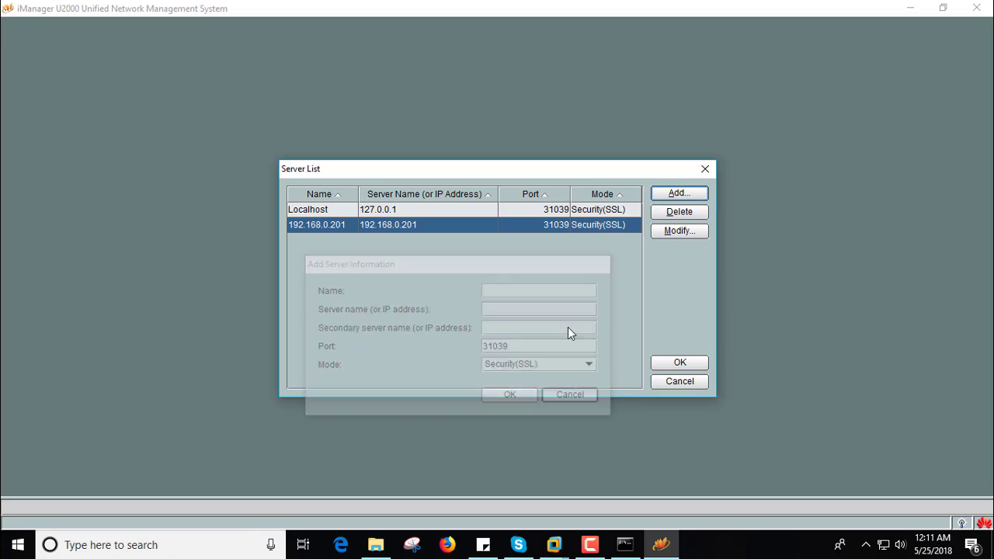
- Review the name and IP address in the 192.168.0.201 server entry, and accept the server list
double_click(635, 226)
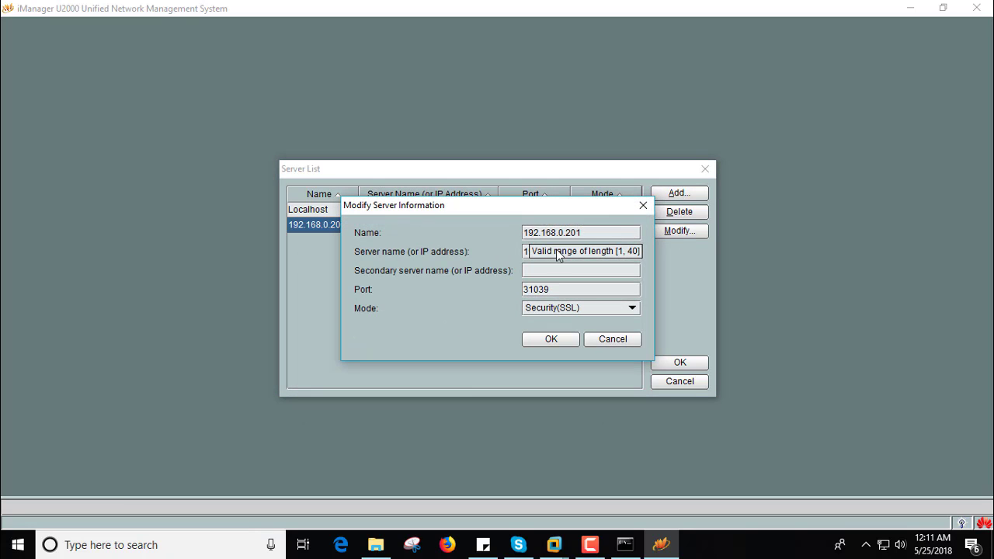
left_click_drag(593, 231, 497, 230)
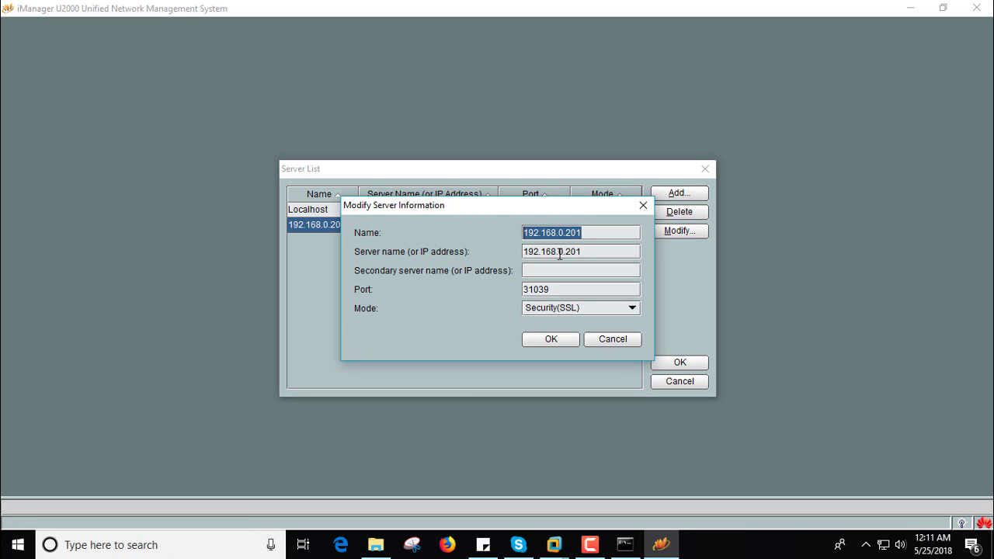
left_click_drag(610, 252, 499, 249)
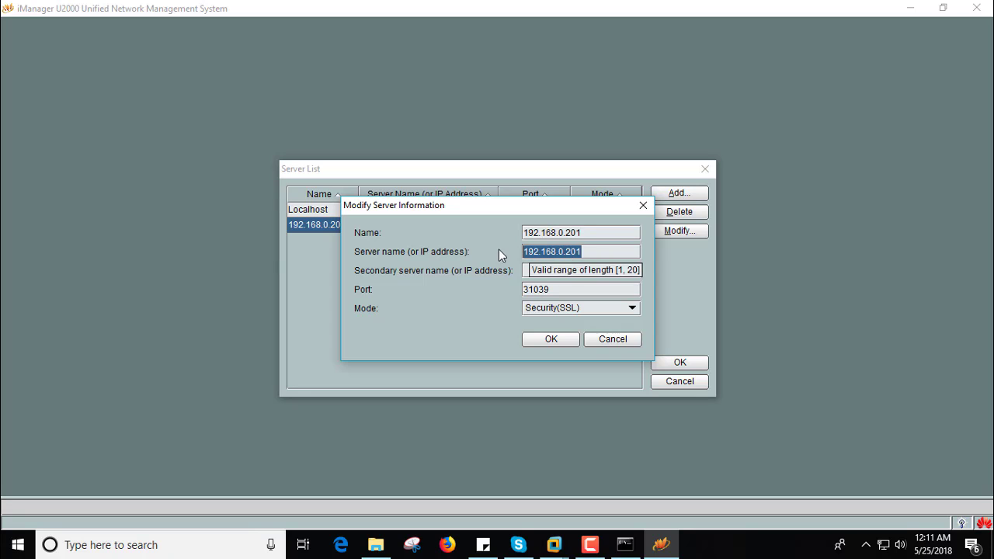
left_click(562, 342)
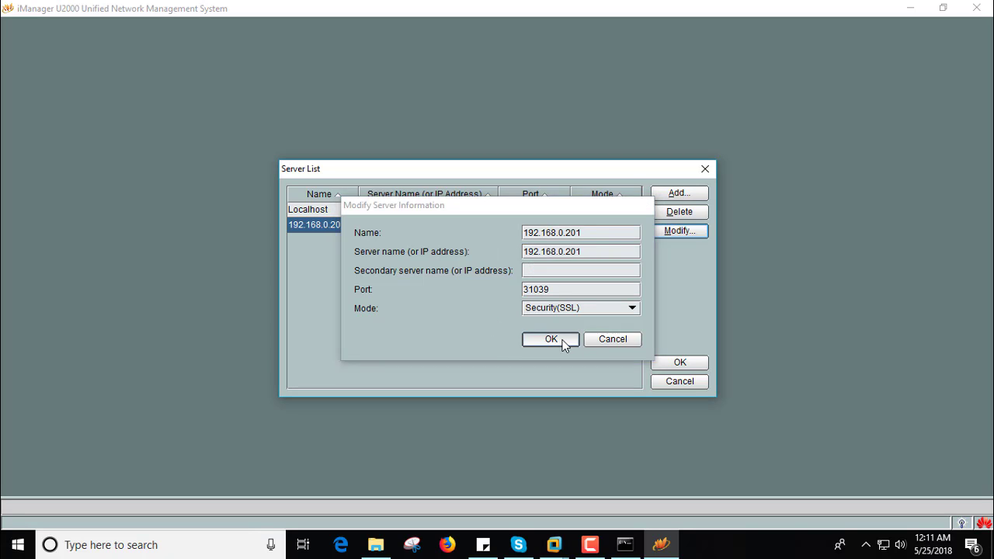
left_click(681, 363)
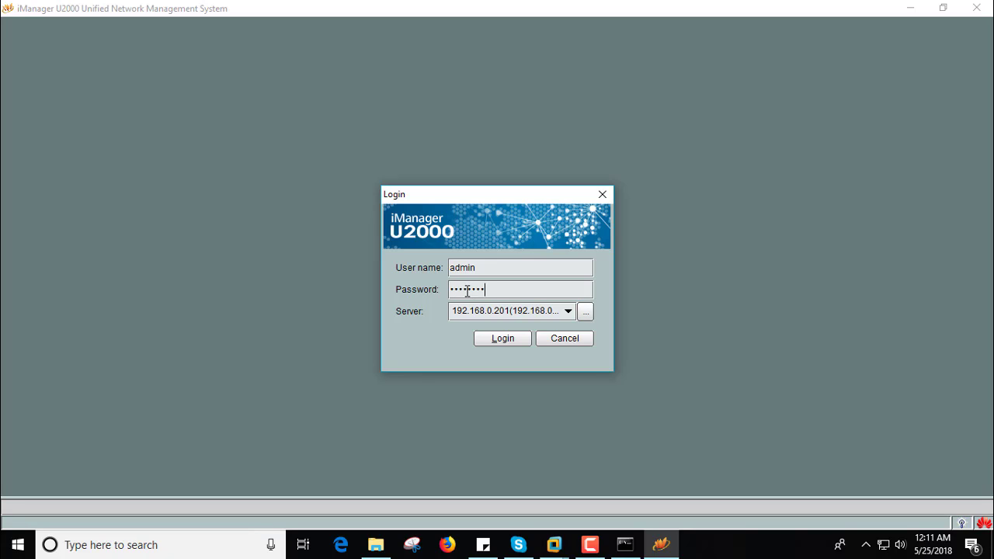
- Enter the account password to log in to server 192.168.0.201 as admin, and open the Main Topology
left_click(501, 342)
left_click(460, 351)
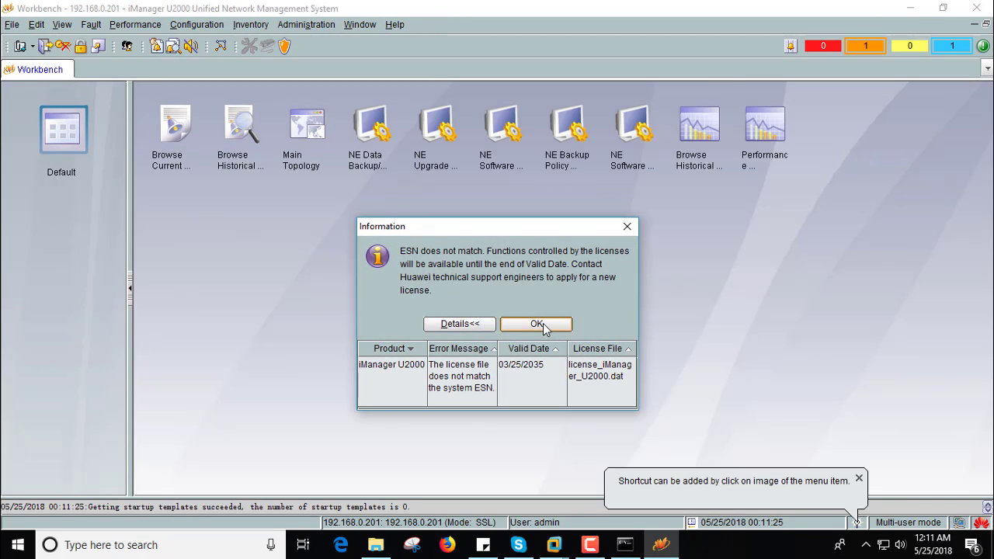
left_click(543, 323)
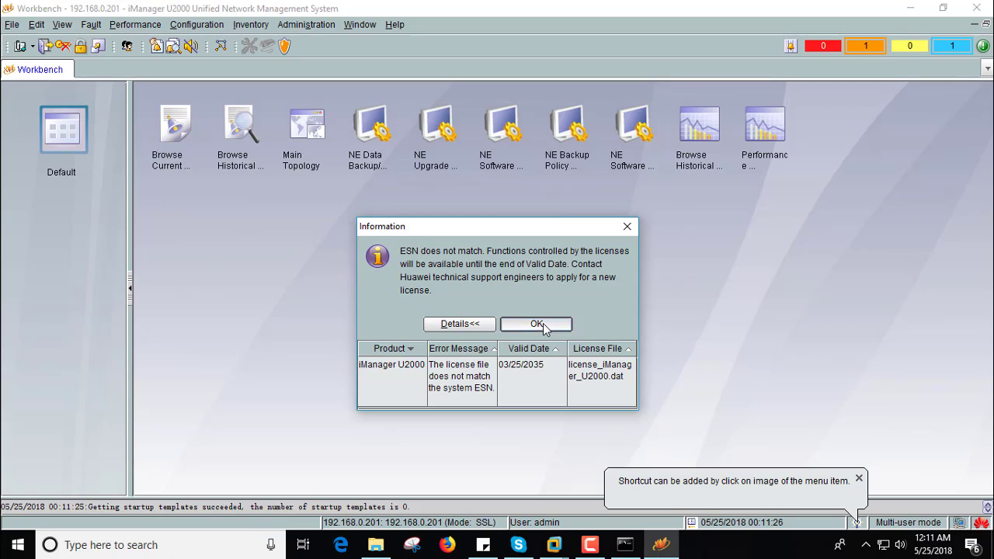
double_click(303, 131)
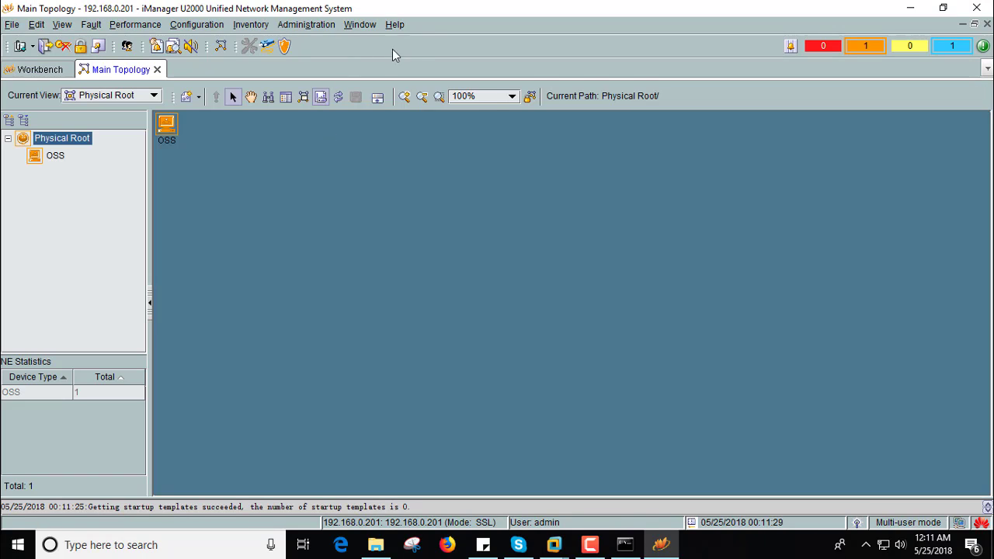